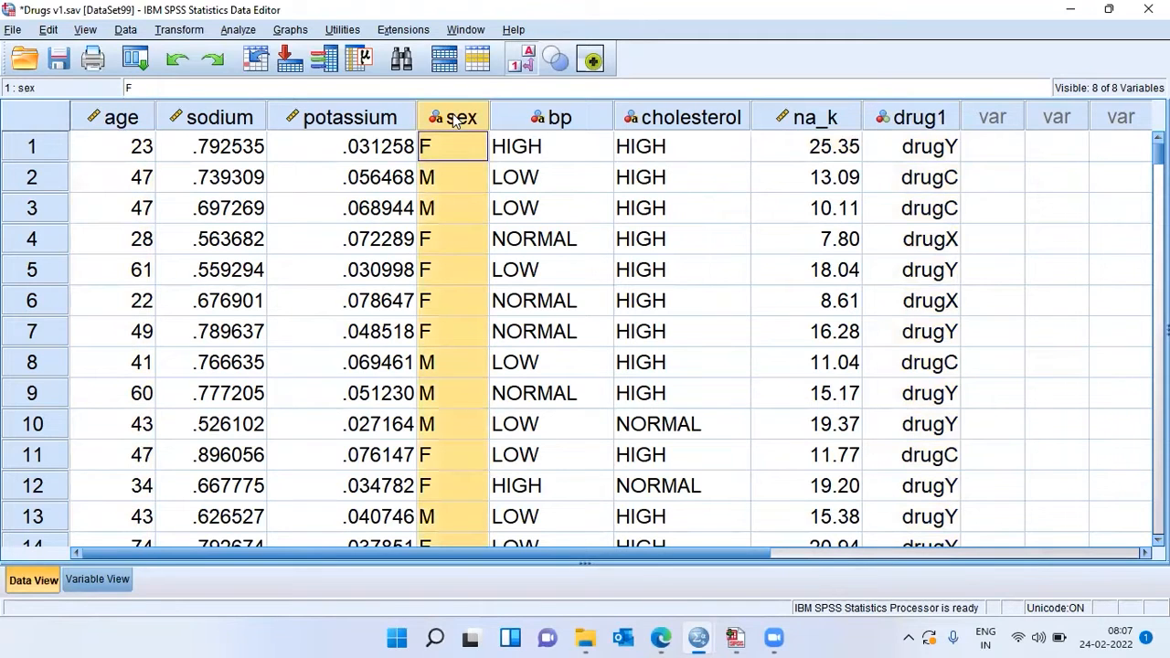
Step: Review the bp, cholesterol, sodium, potassium, na_k and drug1 variables column by column in the dataset
{"action": "left_click", "coordinate": [564, 126]}
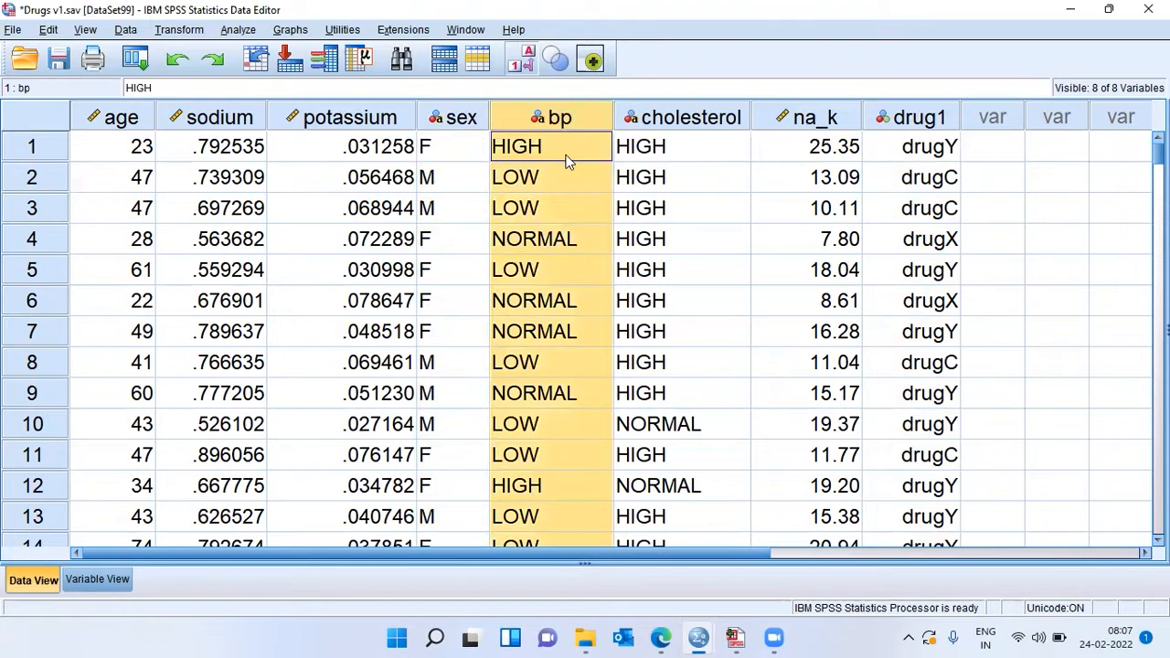
{"action": "left_click", "coordinate": [715, 122]}
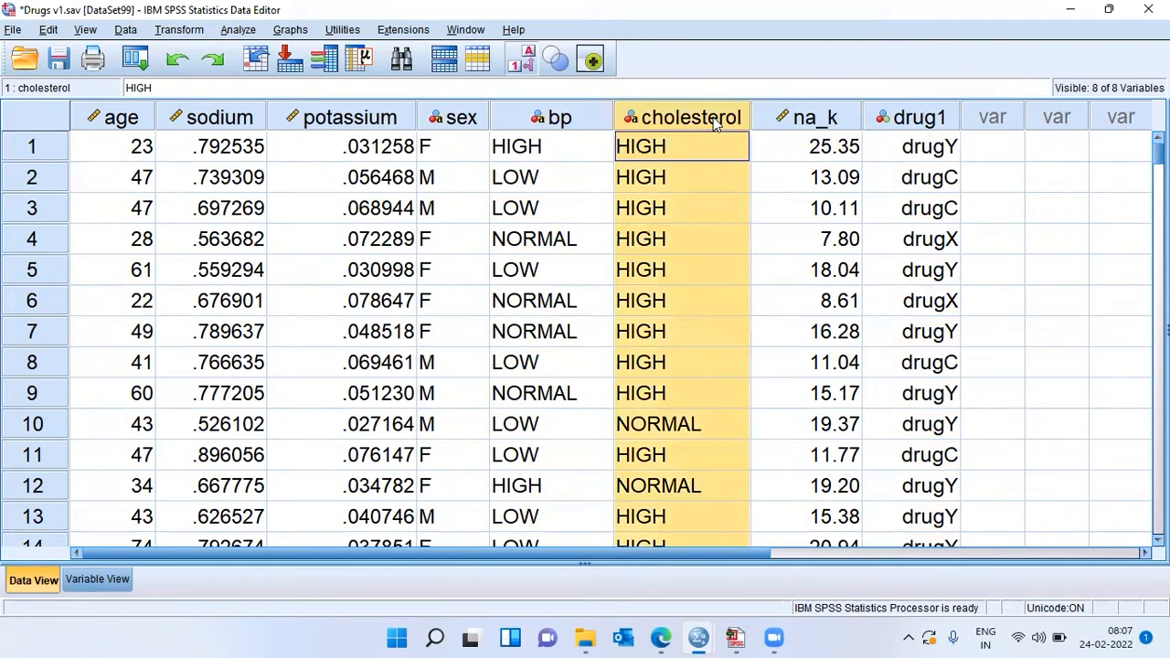
{"action": "left_click", "coordinate": [220, 117]}
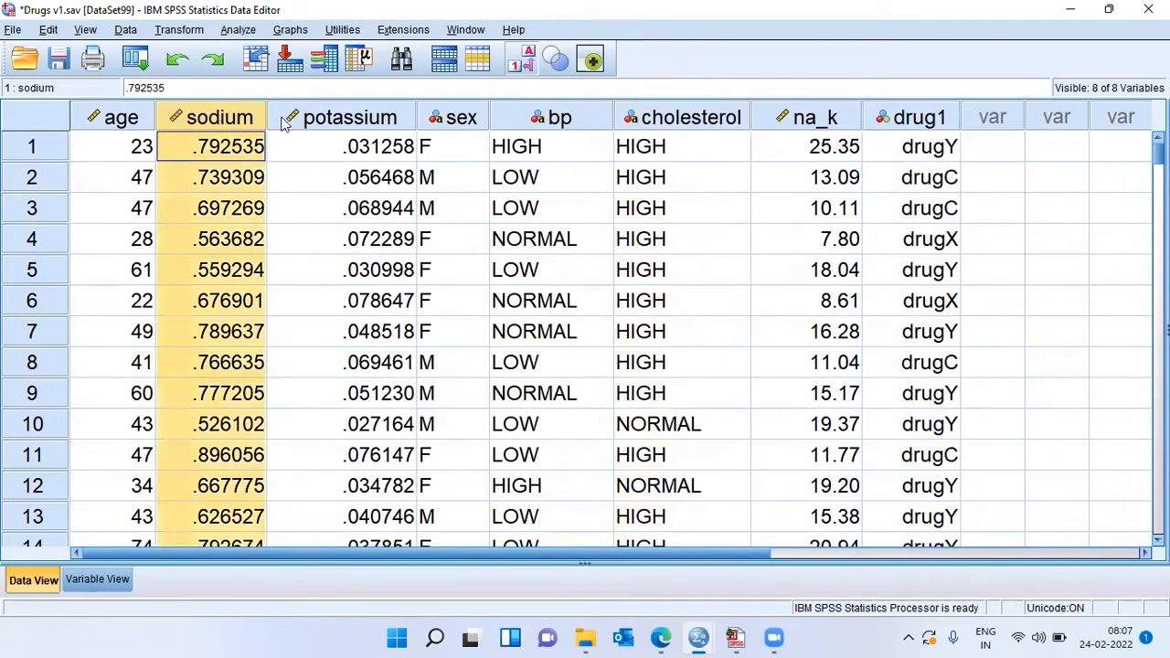
{"action": "left_click", "coordinate": [333, 122]}
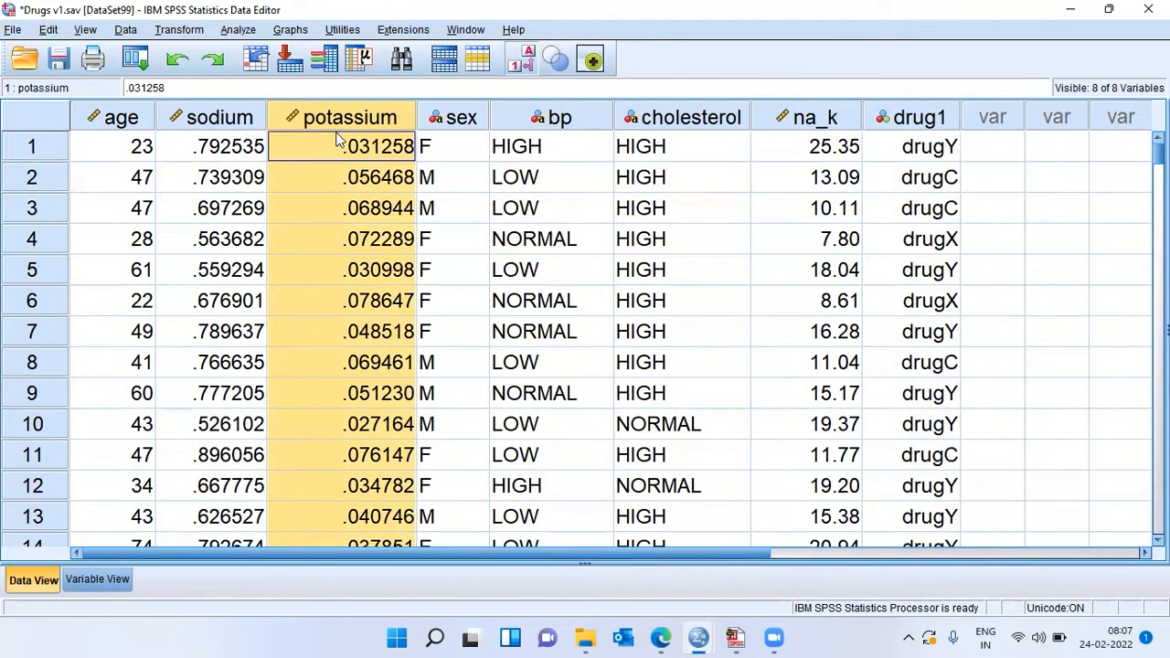
{"action": "left_click", "coordinate": [804, 118]}
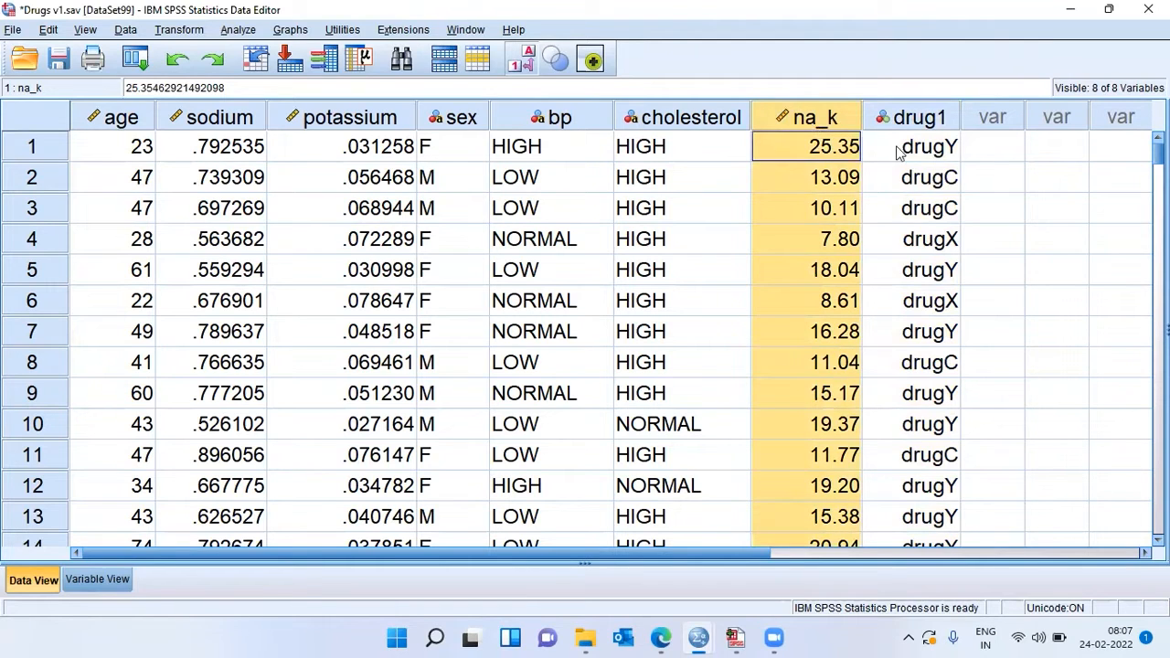
{"action": "left_click", "coordinate": [936, 125]}
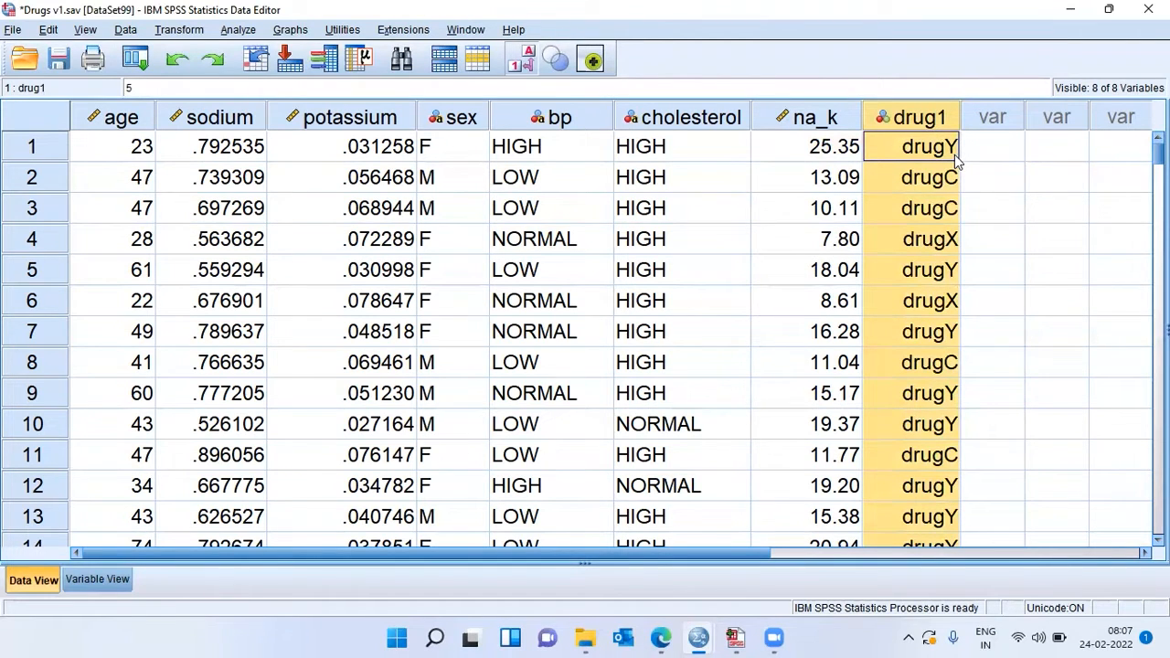
Step: Examine the first record's values for sex, age, sodium, potassium, bp, cholesterol, na_k and drug1
{"action": "left_click", "coordinate": [447, 151]}
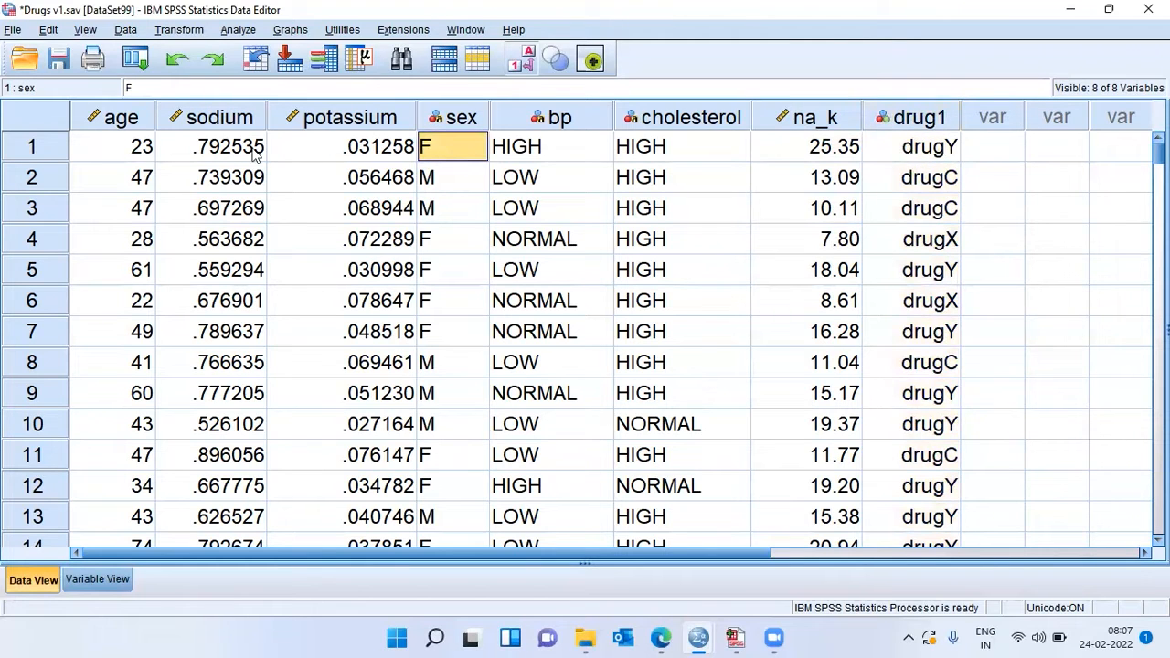
{"action": "left_click", "coordinate": [136, 155]}
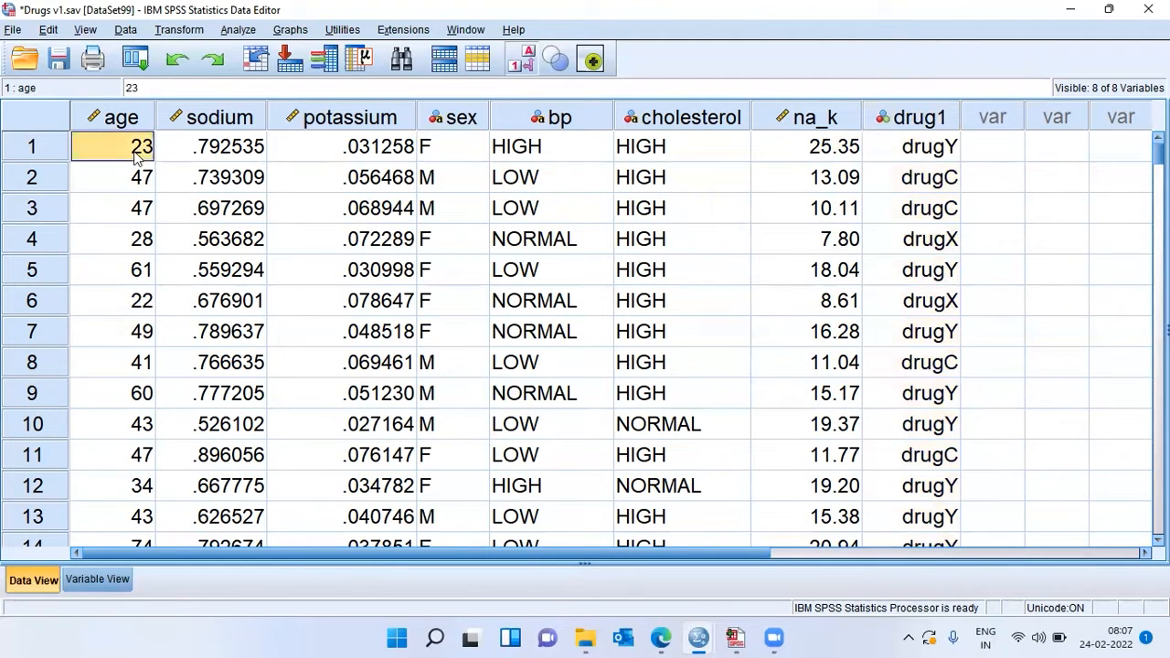
{"action": "left_click", "coordinate": [210, 159]}
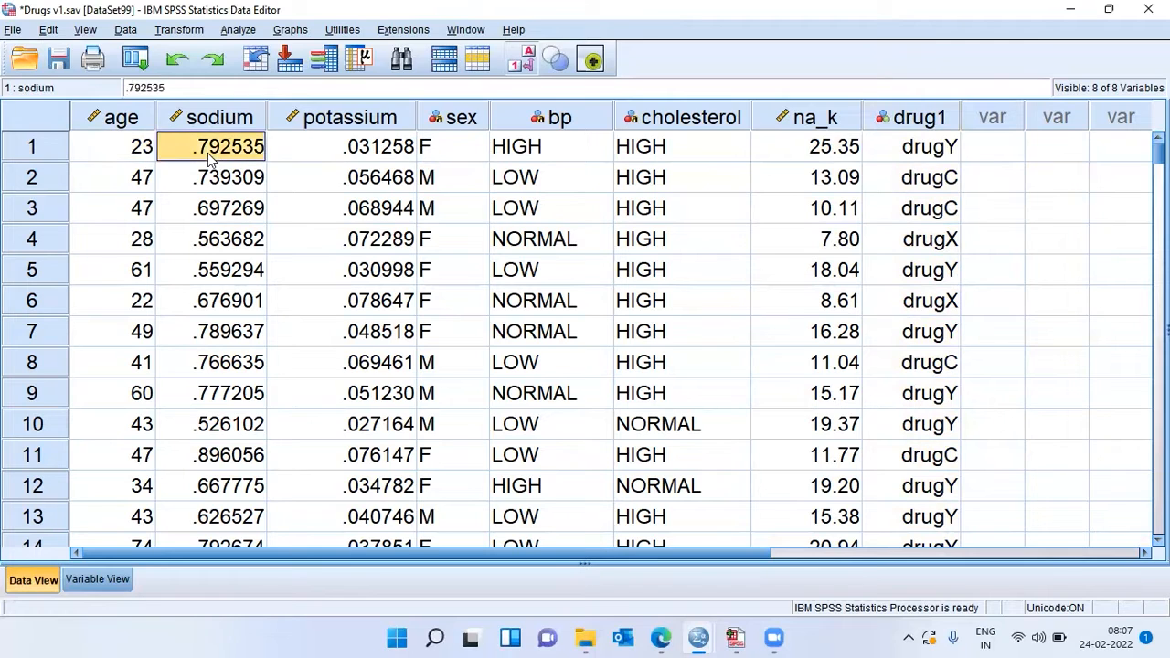
{"action": "left_click", "coordinate": [366, 162]}
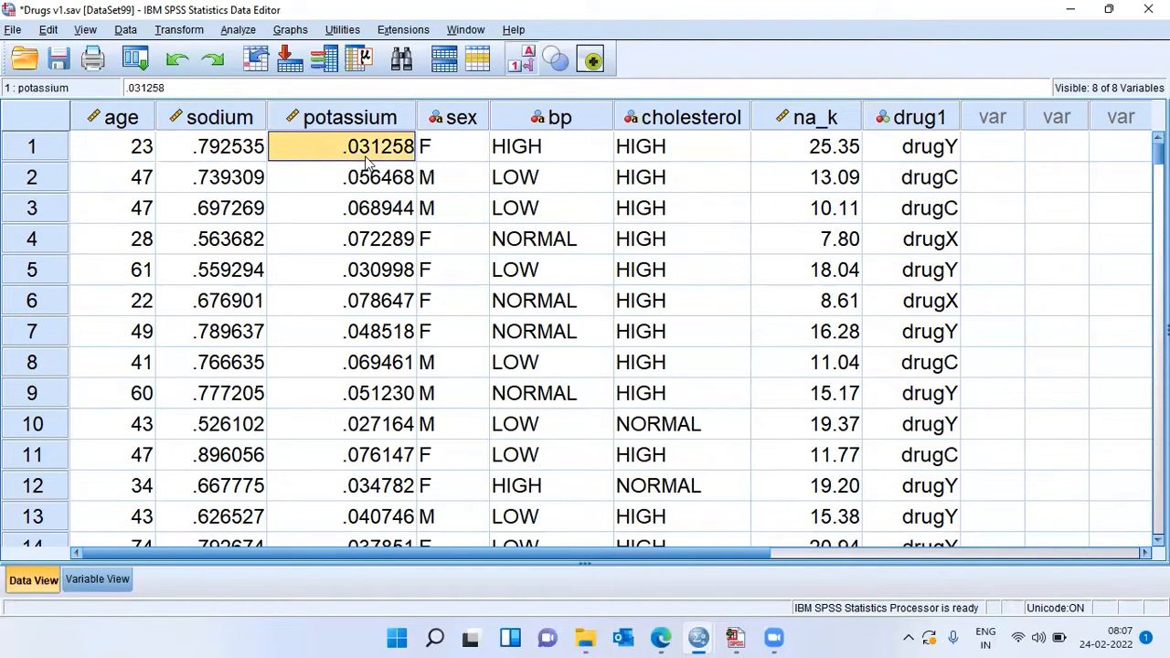
{"action": "left_click", "coordinate": [555, 163]}
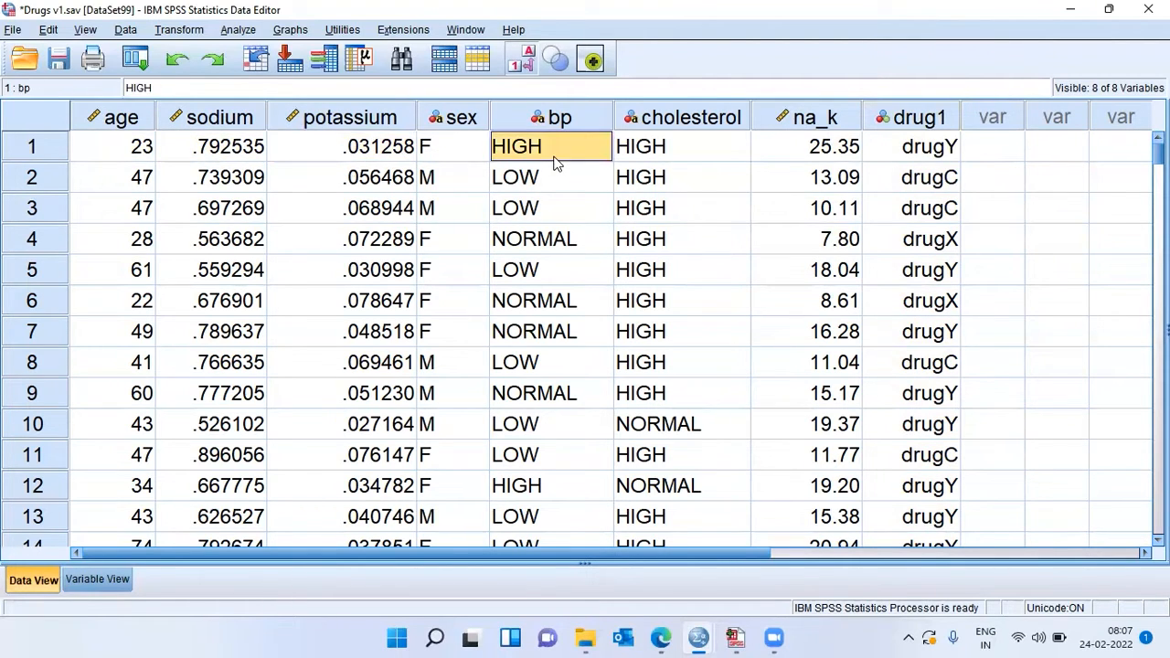
{"action": "left_click", "coordinate": [666, 168]}
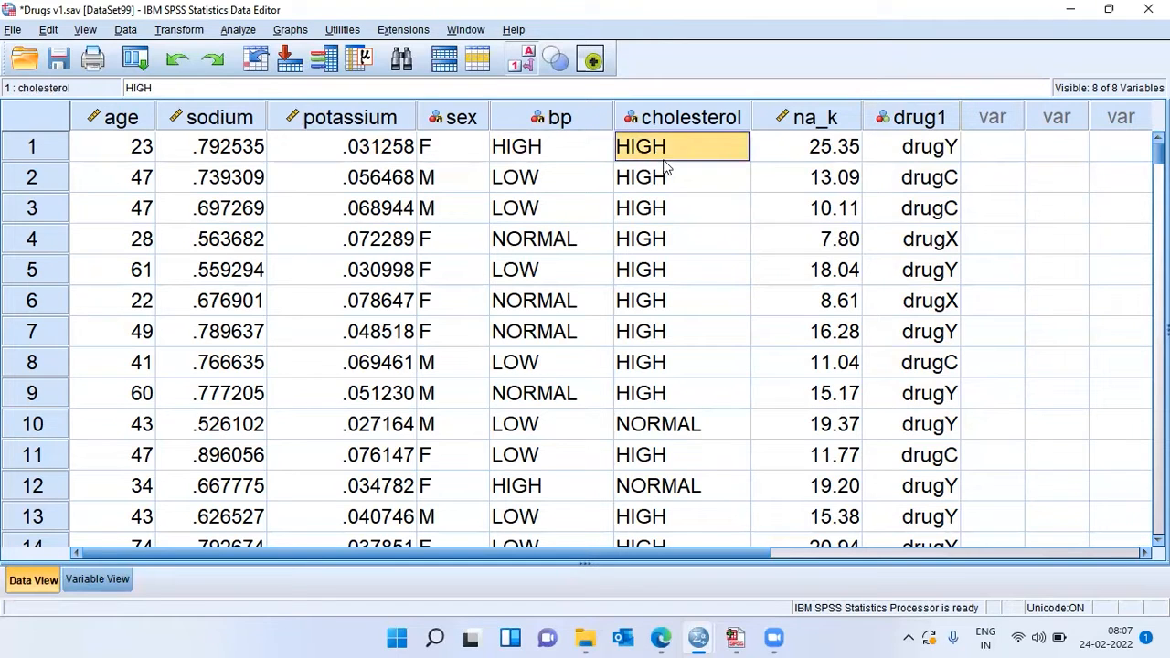
{"action": "left_click", "coordinate": [802, 159]}
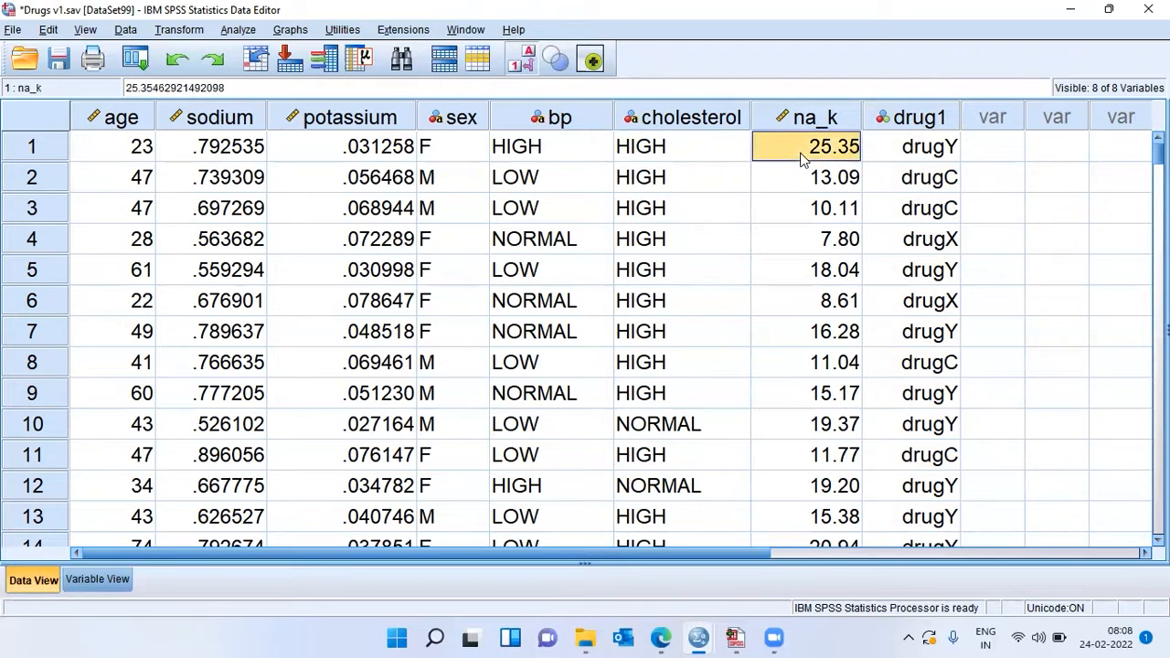
{"action": "left_click", "coordinate": [918, 152]}
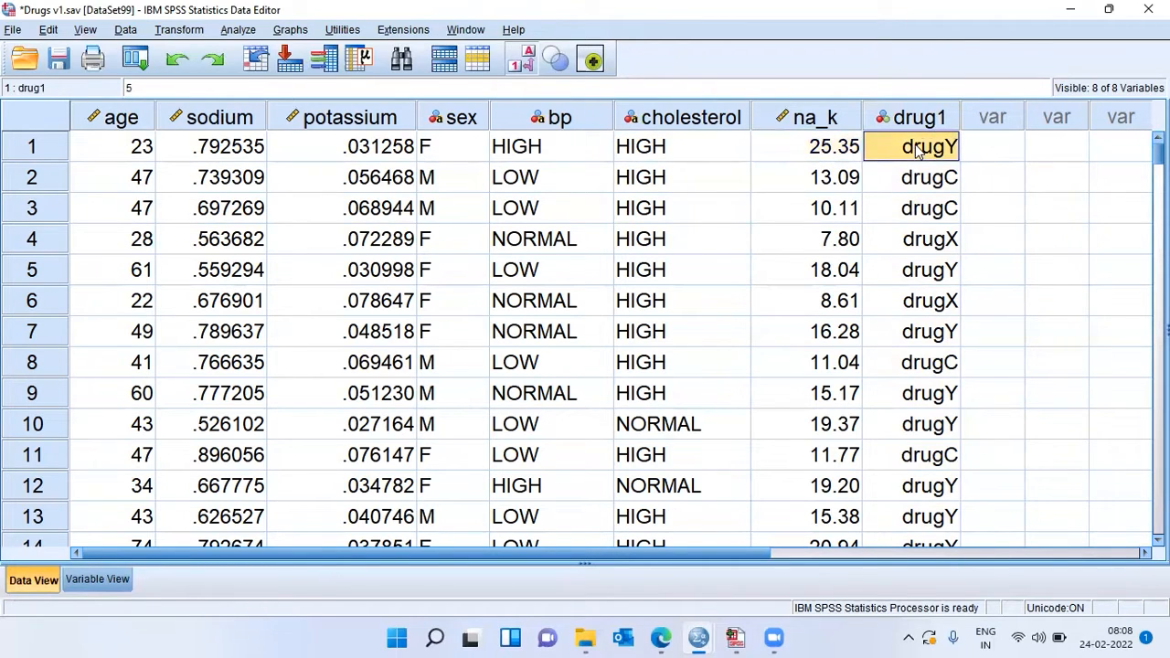
Step: Check the drug1 values in rows 2 to 4 and go to the age value of the dataset's last record
{"action": "left_click", "coordinate": [947, 183]}
{"action": "left_click", "coordinate": [945, 217]}
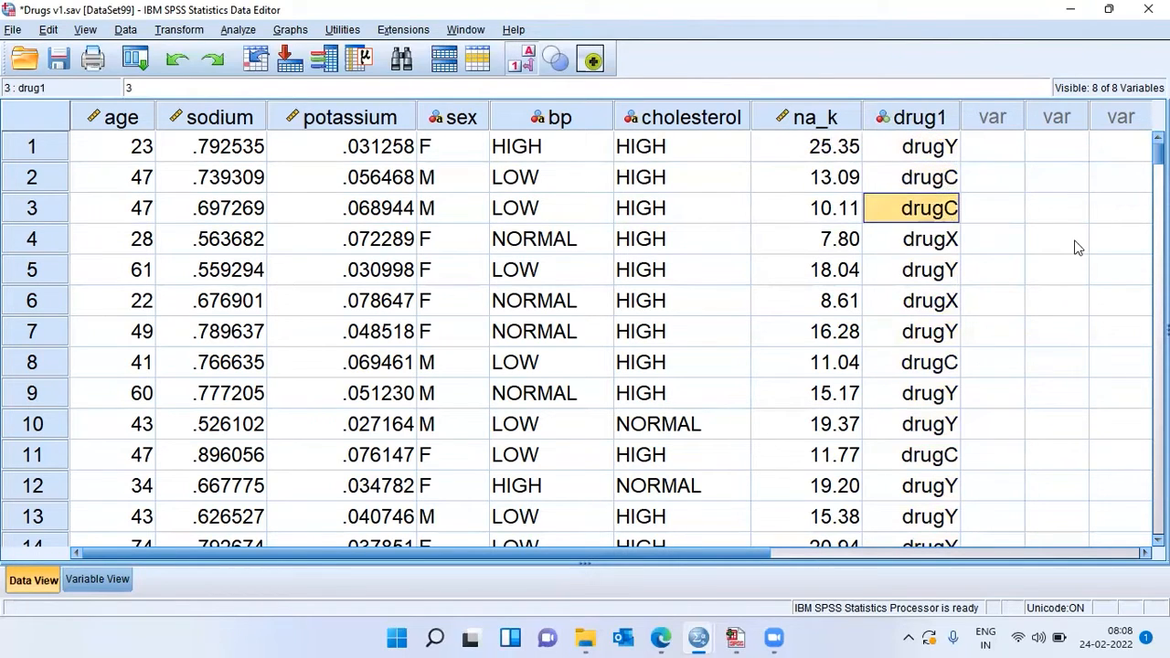
{"action": "left_click", "coordinate": [946, 244]}
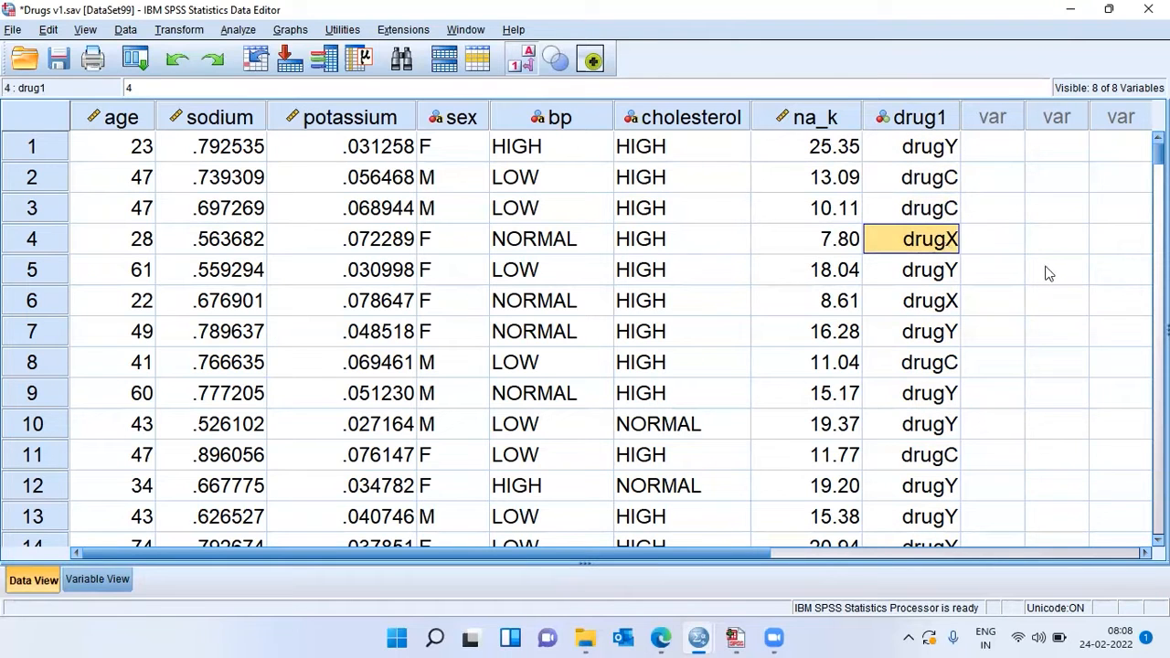
{"action": "key", "text": "ctrl+Down"}
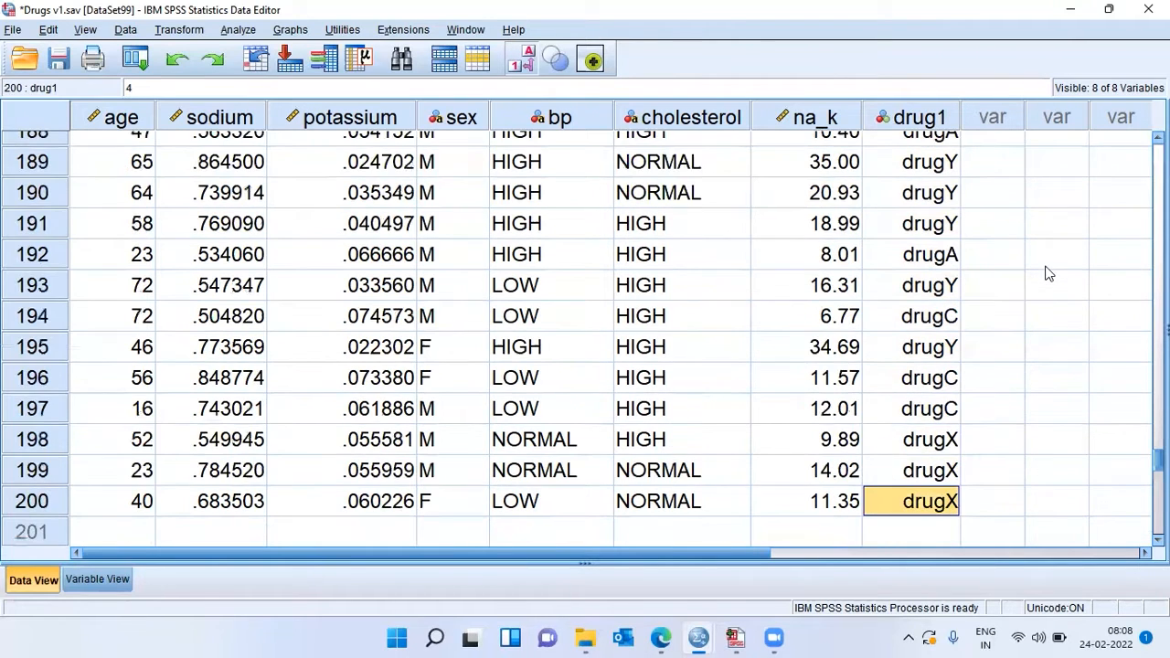
{"action": "key", "text": "ctrl+Left"}
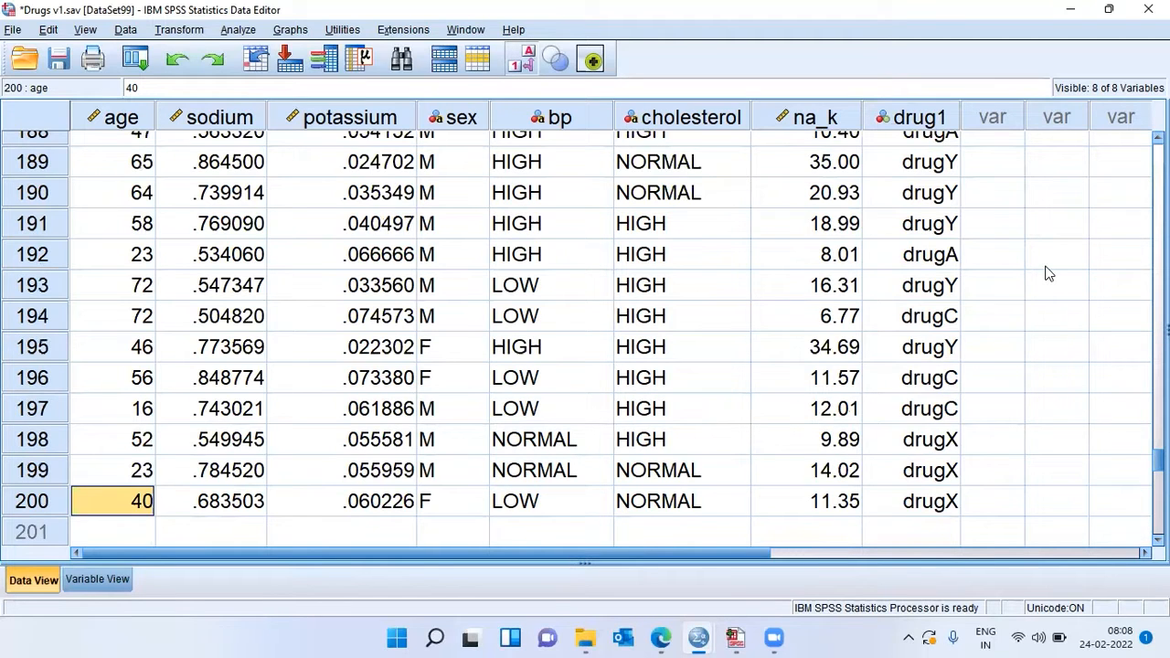
Step: Highlight the predictor columns from age through na_k and the target column drug1 in the dataset
{"action": "left_click", "coordinate": [951, 124]}
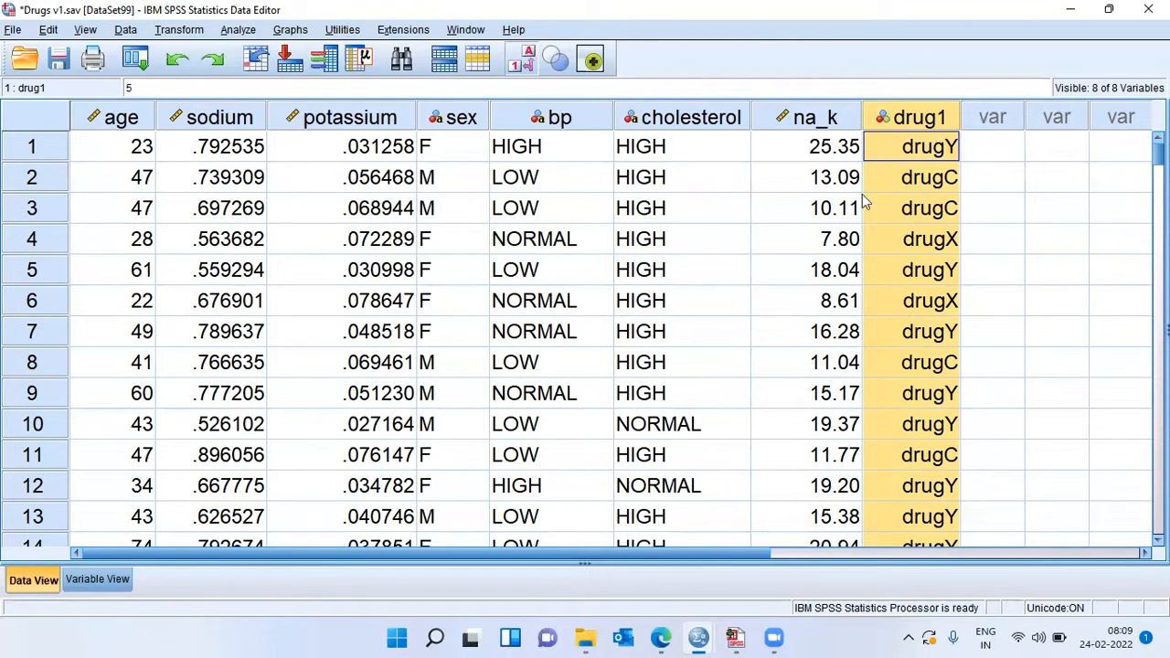
{"action": "left_click", "coordinate": [827, 124]}
{"action": "left_click", "coordinate": [713, 127]}
{"action": "left_click_drag", "start_coordinate": [713, 127], "coordinate": [122, 127]}
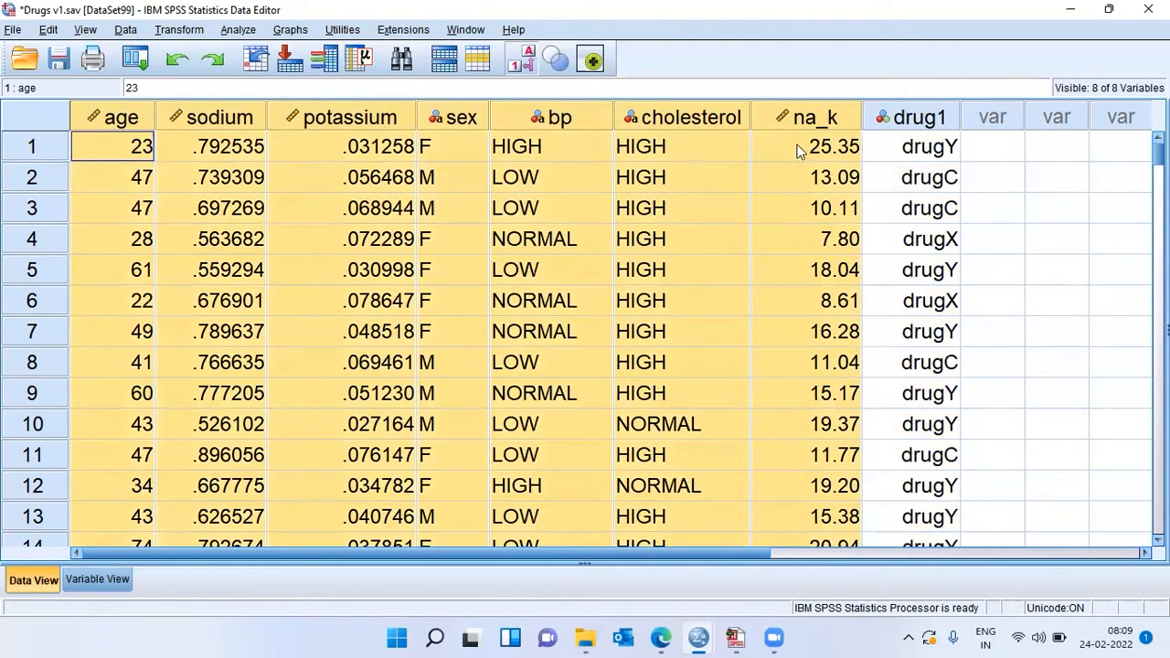
{"action": "left_click", "coordinate": [933, 122]}
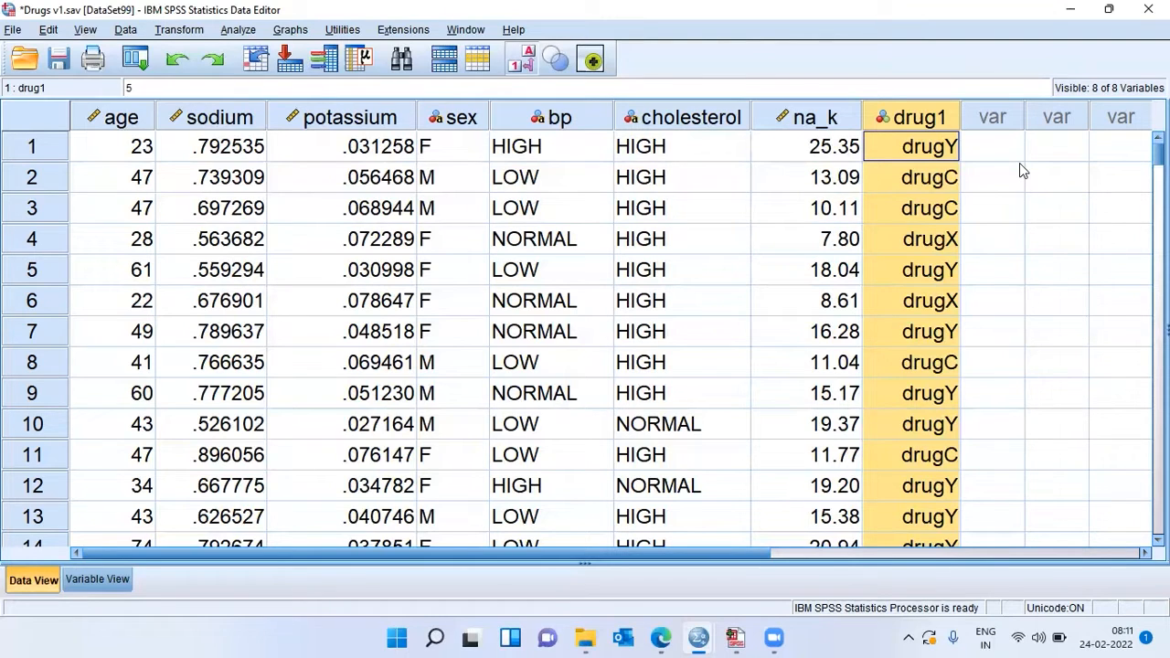
Step: Run a Decision Tree classification with drug1 as dependent variable, age, sex, bp, cholesterol and na_k as independent variables, and the CRT growing method
{"action": "left_click", "coordinate": [237, 30]}
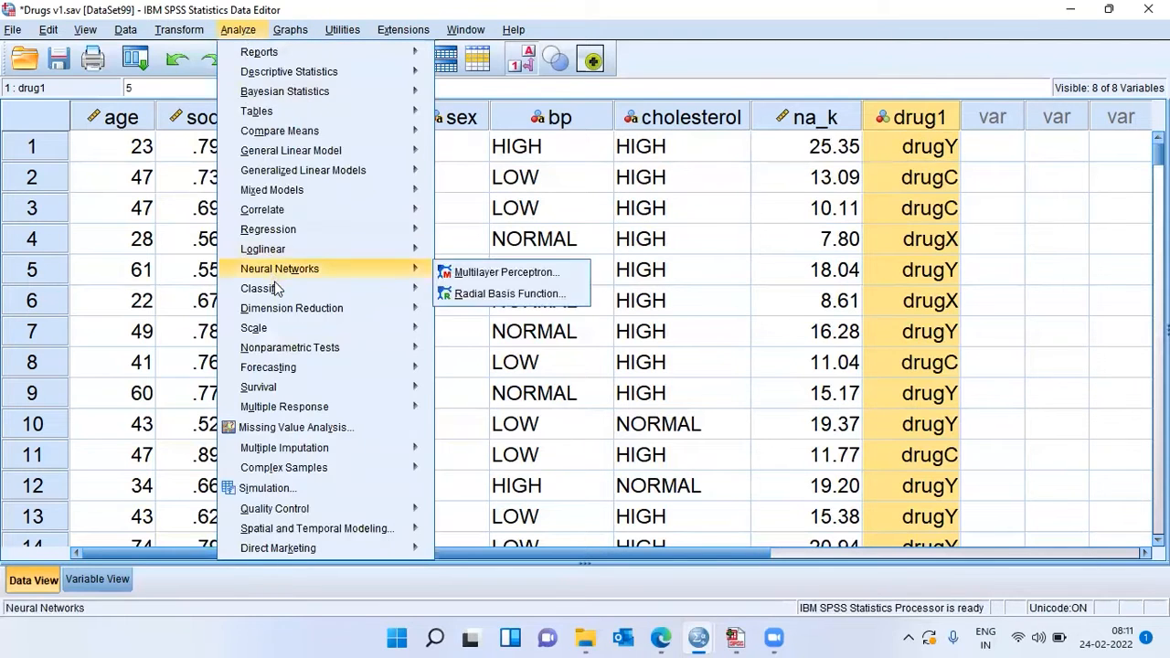
{"action": "mouse_move", "coordinate": [277, 292]}
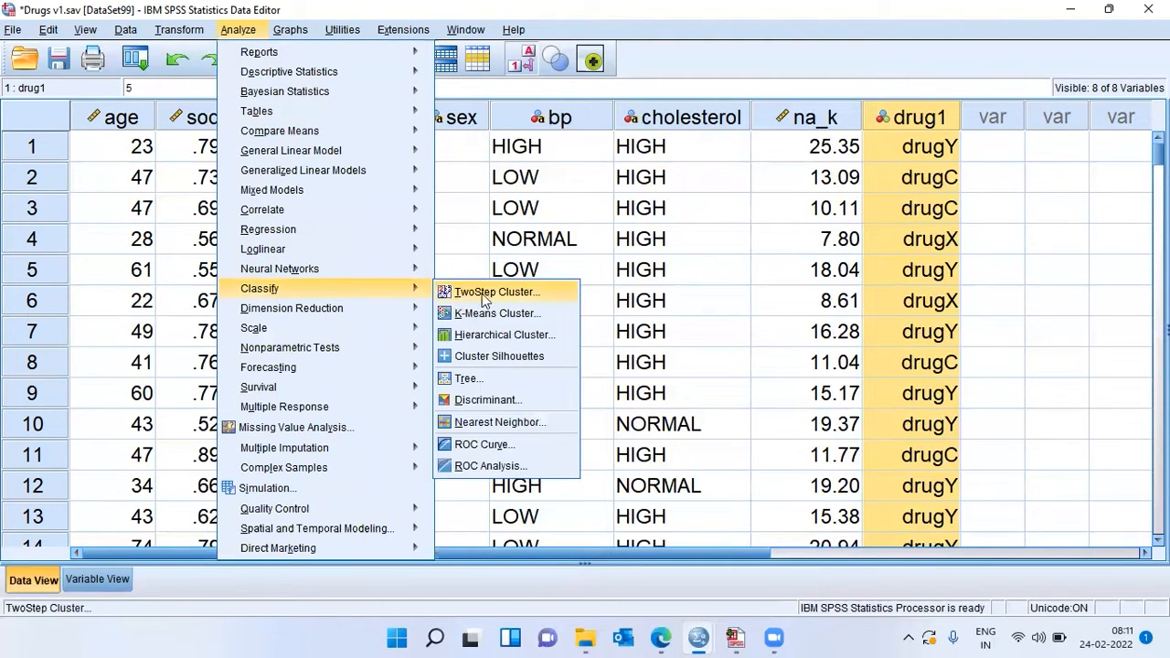
{"action": "left_click", "coordinate": [495, 378]}
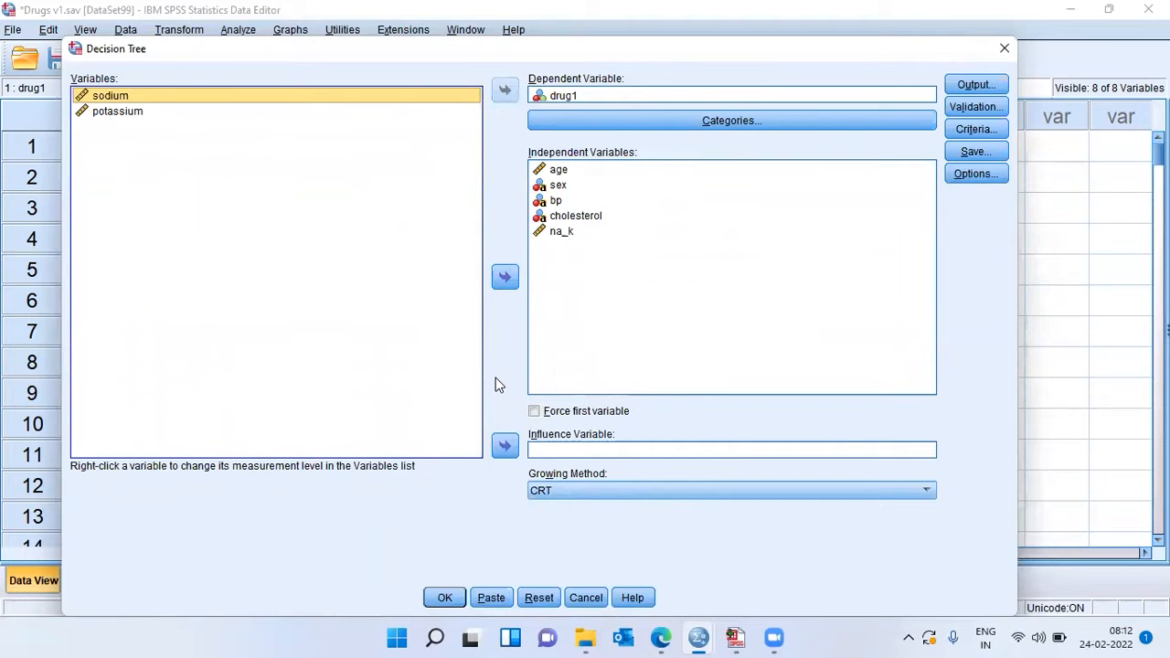
{"action": "left_click", "coordinate": [562, 96]}
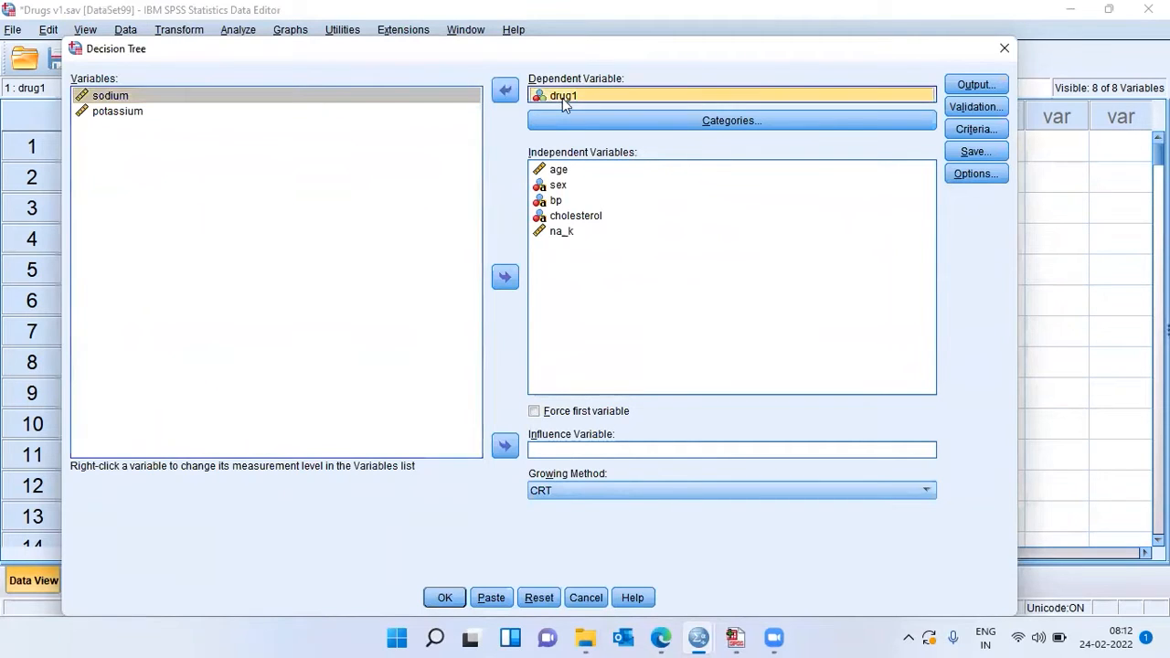
{"action": "left_click", "coordinate": [569, 173]}
{"action": "left_click", "coordinate": [569, 187]}
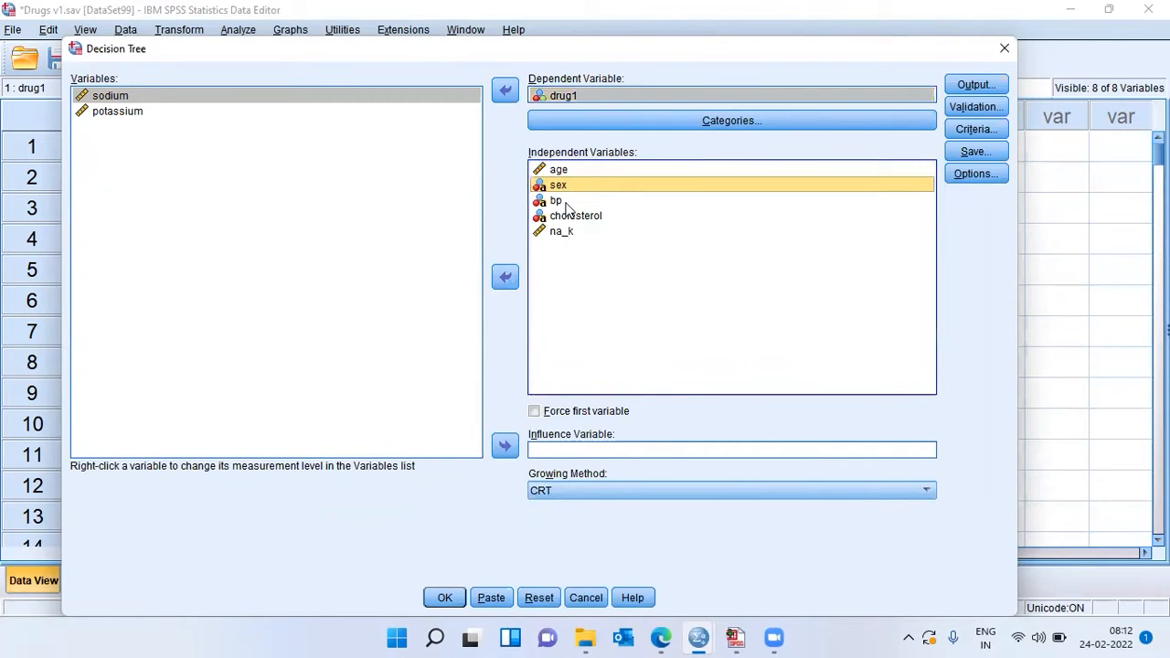
{"action": "left_click", "coordinate": [567, 203]}
{"action": "left_click", "coordinate": [596, 219]}
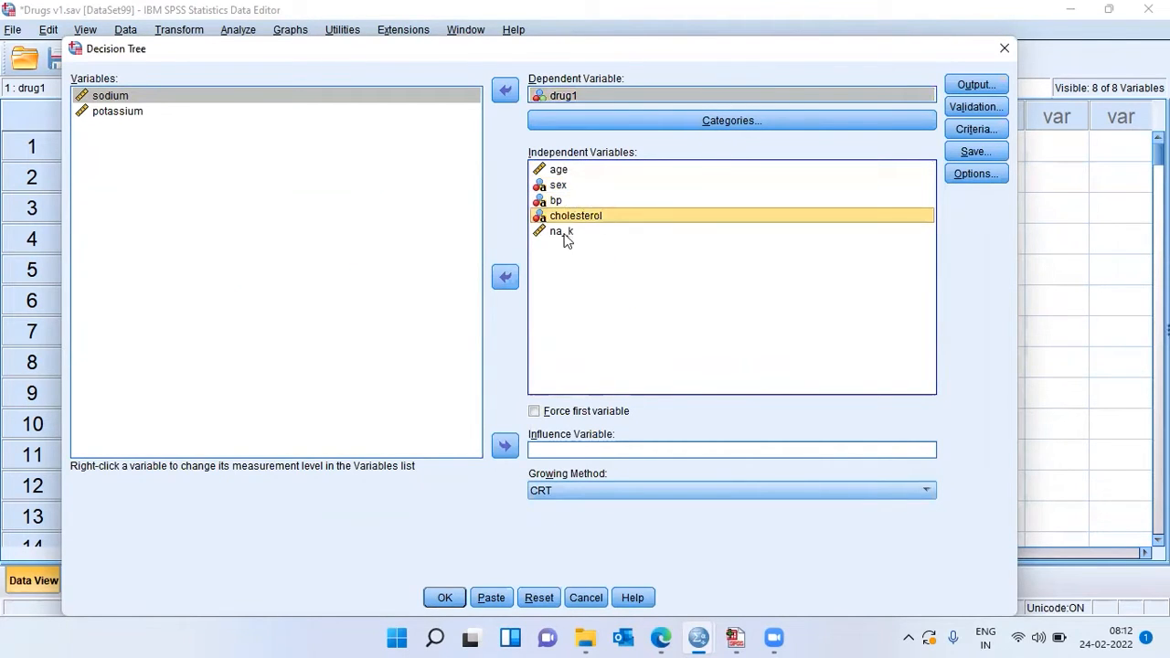
{"action": "left_click", "coordinate": [562, 234]}
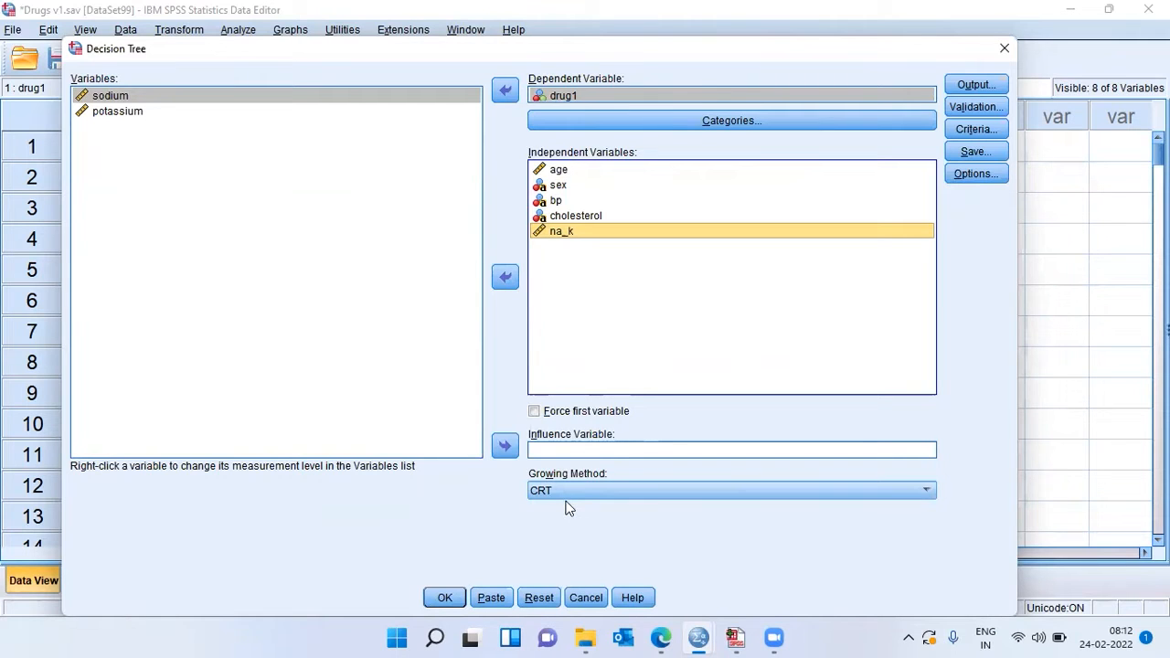
{"action": "left_click", "coordinate": [449, 598]}
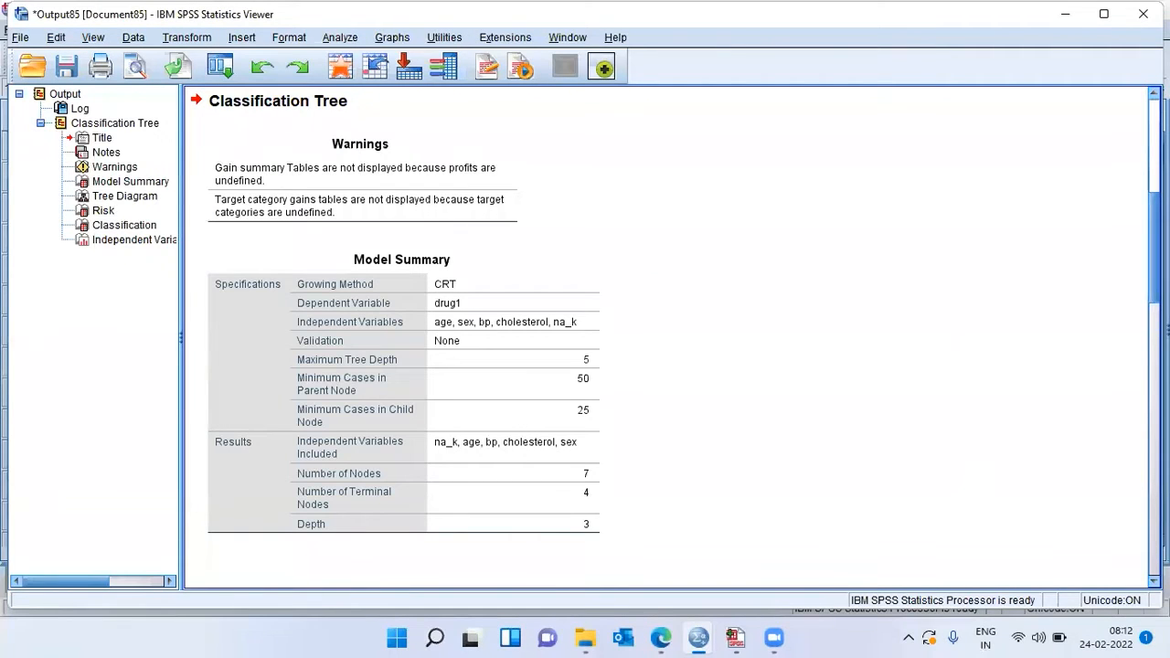
Step: Open the drug1 tree diagram in a maximized Tree Editor and set its zoom to 200%
{"action": "scroll", "coordinate": [665, 337], "scroll_direction": "down", "scroll_amount": 10}
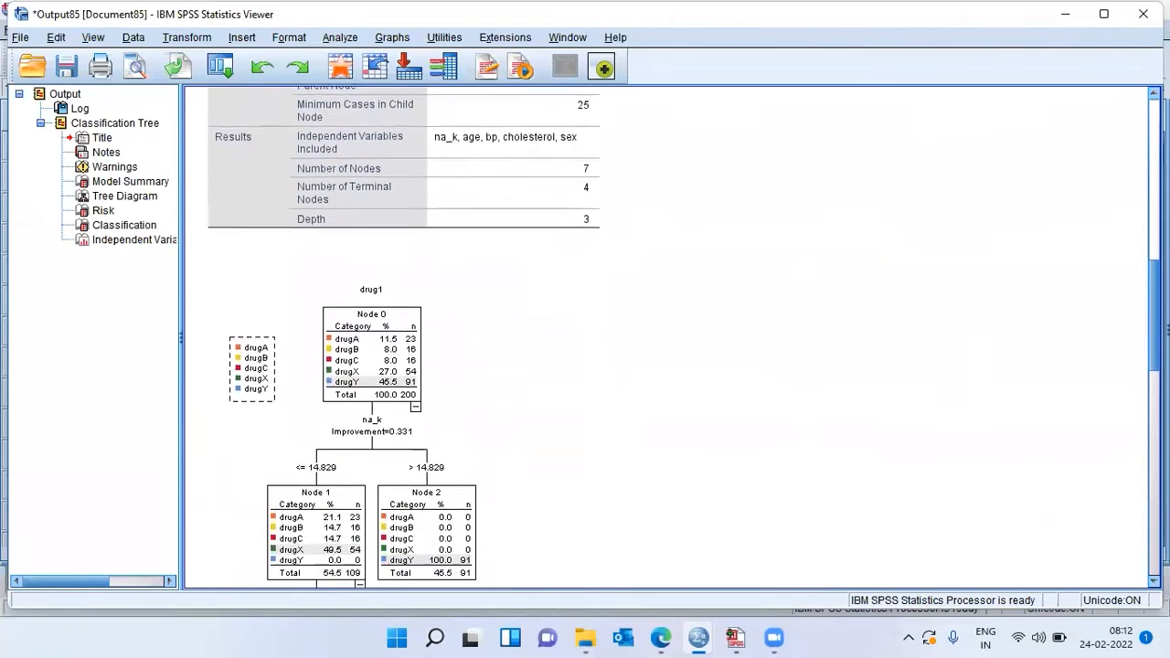
{"action": "scroll", "coordinate": [666, 338], "scroll_direction": "down", "scroll_amount": 1}
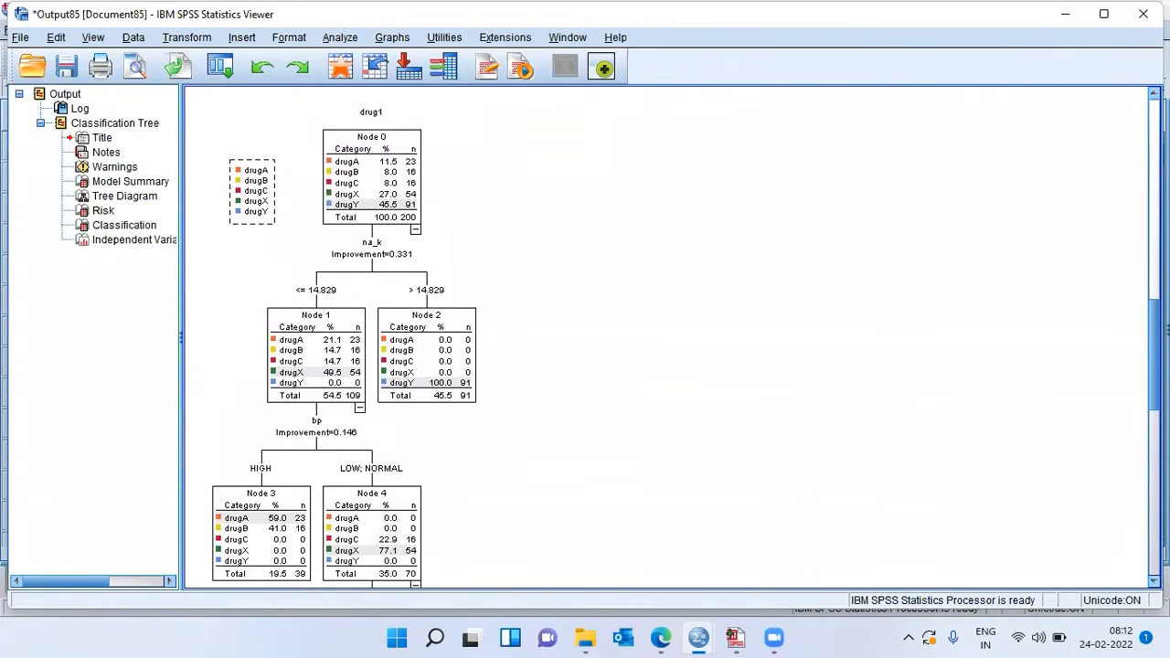
{"action": "left_click", "coordinate": [411, 256]}
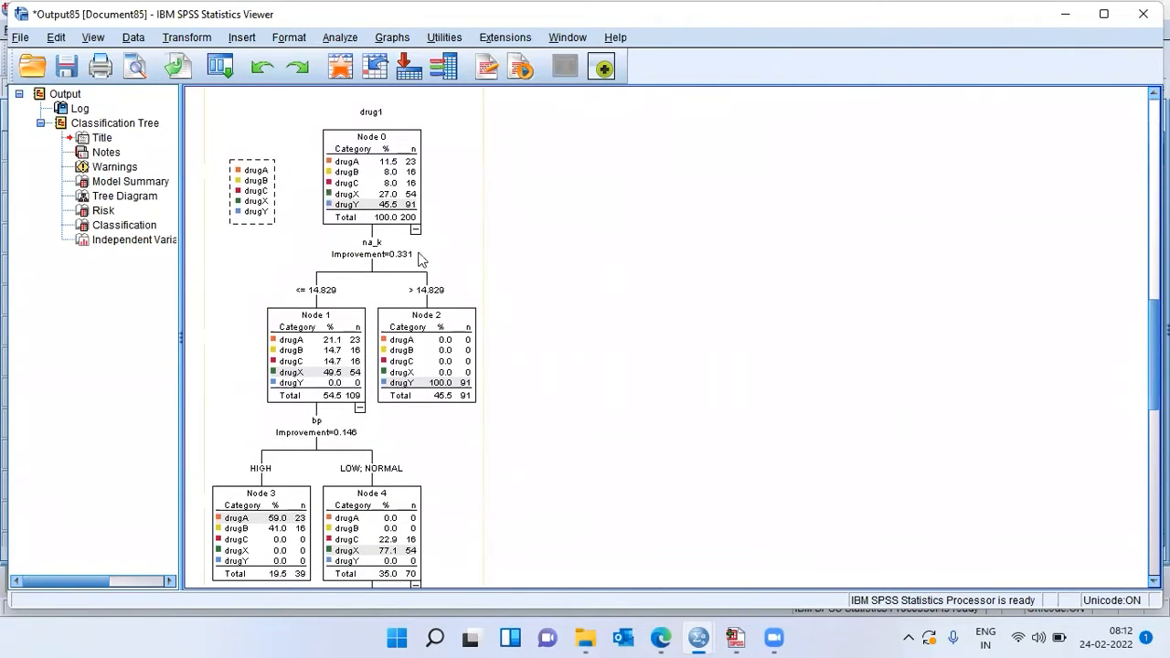
{"action": "double_click", "coordinate": [411, 257]}
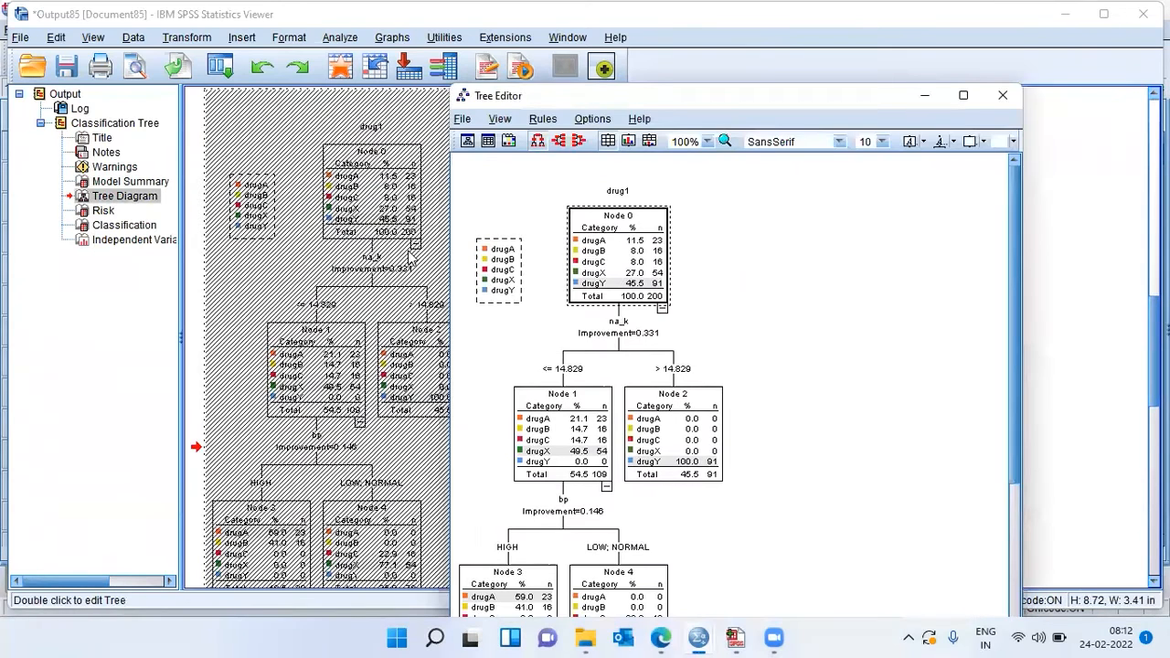
{"action": "left_click", "coordinate": [963, 96]}
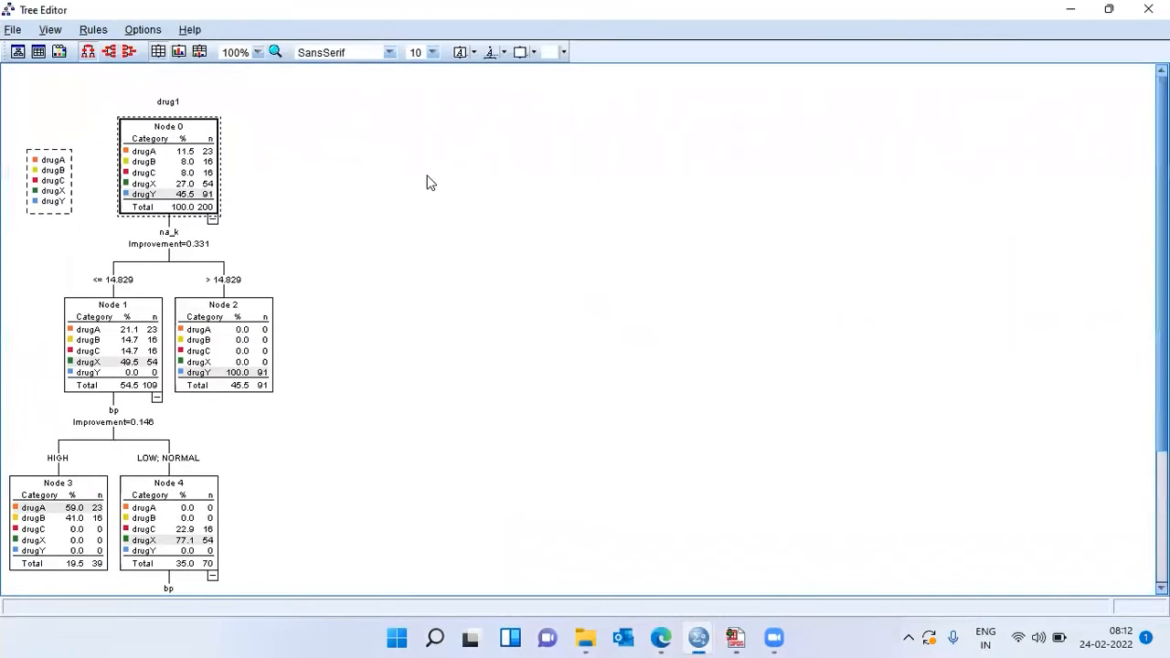
{"action": "left_click", "coordinate": [257, 52]}
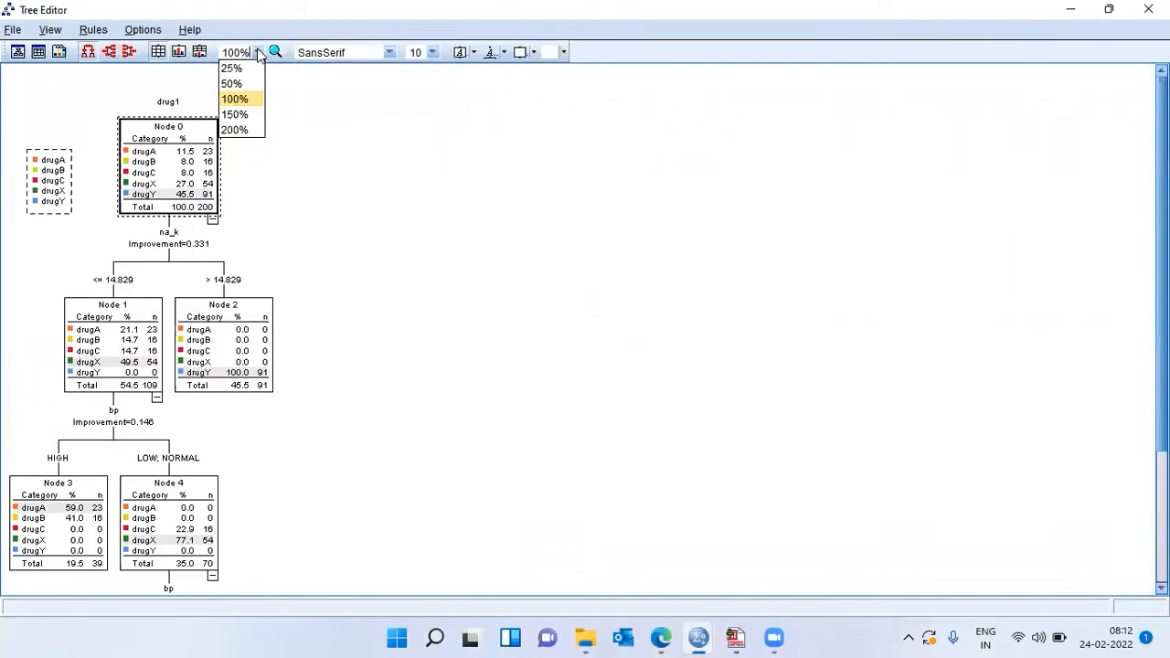
{"action": "left_click", "coordinate": [243, 134]}
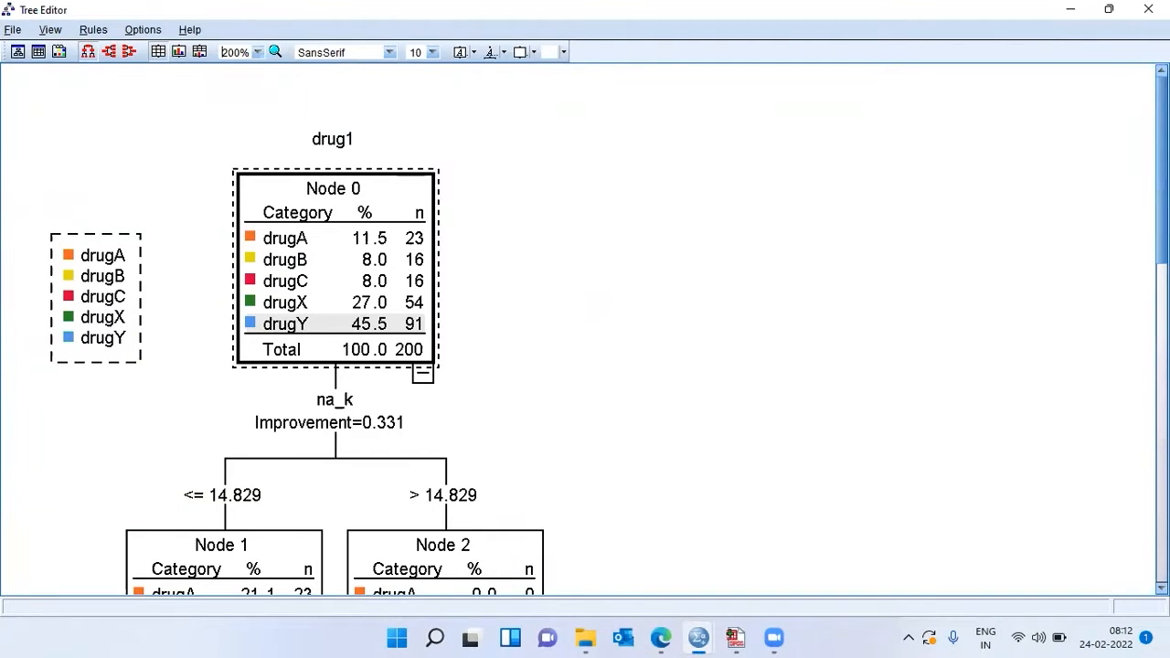
Step: Examine the tree from Node 0 and its na_k split down through the bp splits to Nodes 5 and 6
{"action": "scroll", "coordinate": [609, 337], "scroll_direction": "down", "scroll_amount": 2}
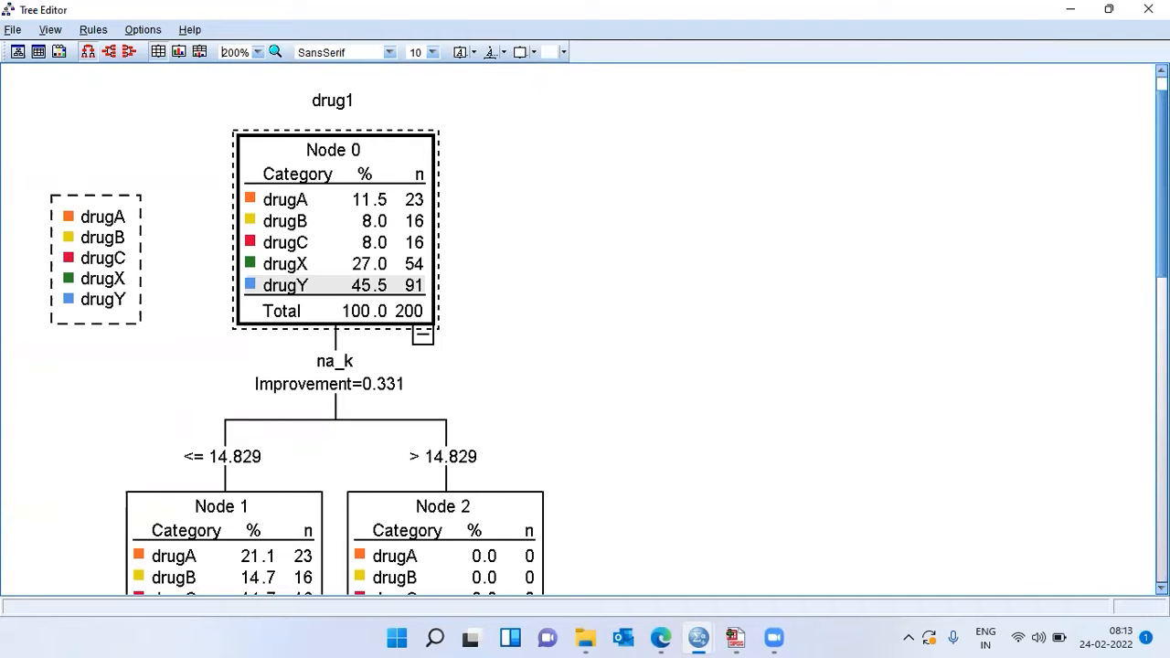
{"action": "scroll", "coordinate": [903, 265], "scroll_direction": "down", "scroll_amount": 1}
{"action": "scroll", "coordinate": [318, 198], "scroll_direction": "down", "scroll_amount": 4}
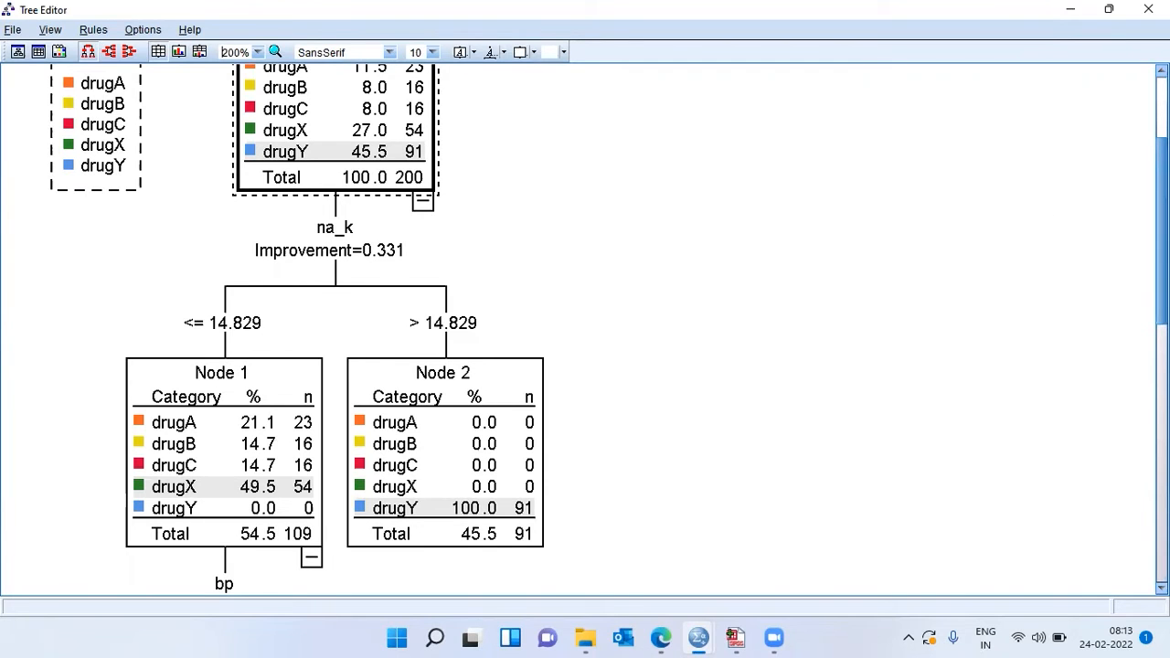
{"action": "left_click_drag", "start_coordinate": [1162, 230], "coordinate": [1162, 247]}
{"action": "scroll", "coordinate": [914, 235], "scroll_direction": "down", "scroll_amount": 1}
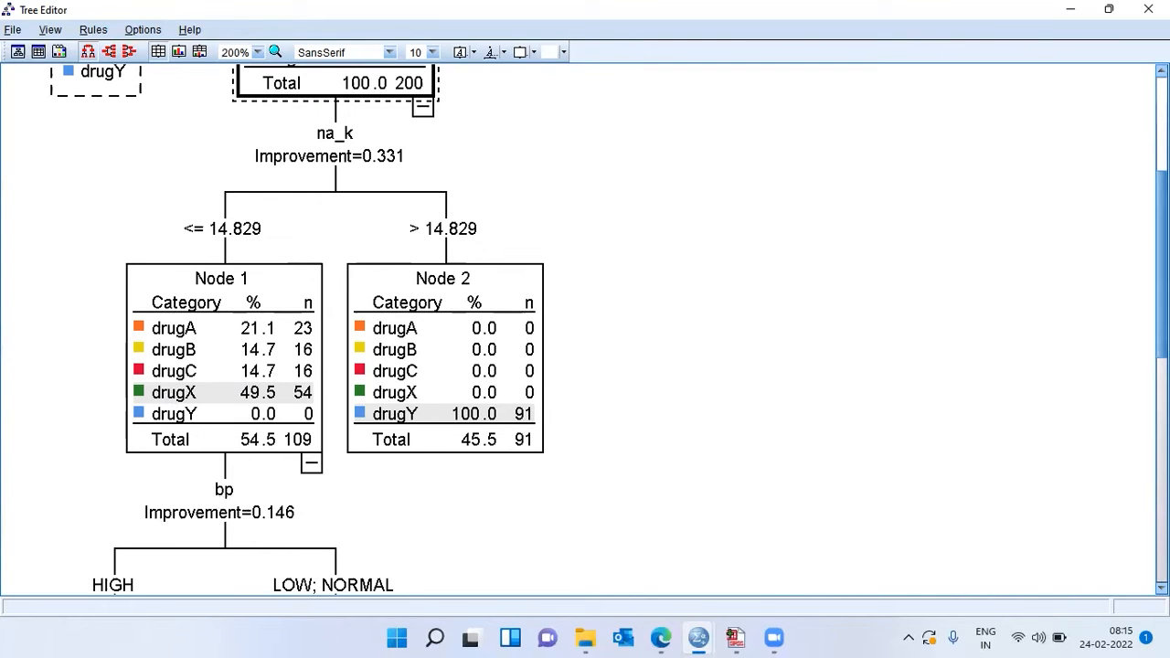
{"action": "scroll", "coordinate": [585, 329], "scroll_direction": "down", "scroll_amount": 5}
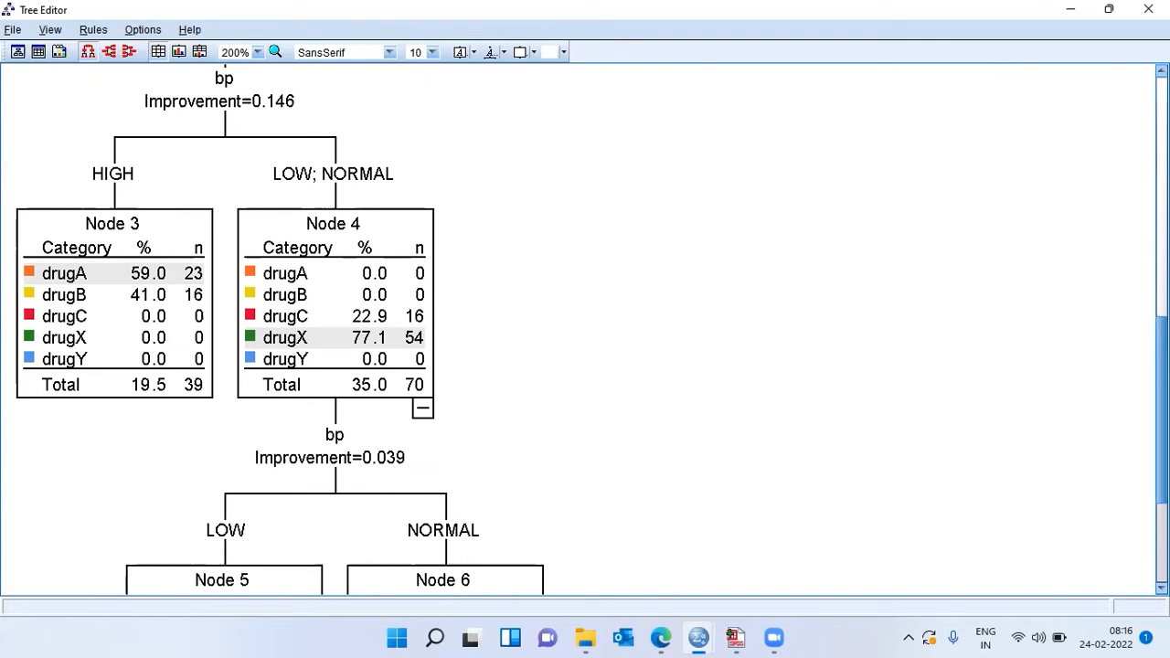
{"action": "scroll", "coordinate": [585, 329], "scroll_direction": "down", "scroll_amount": 5}
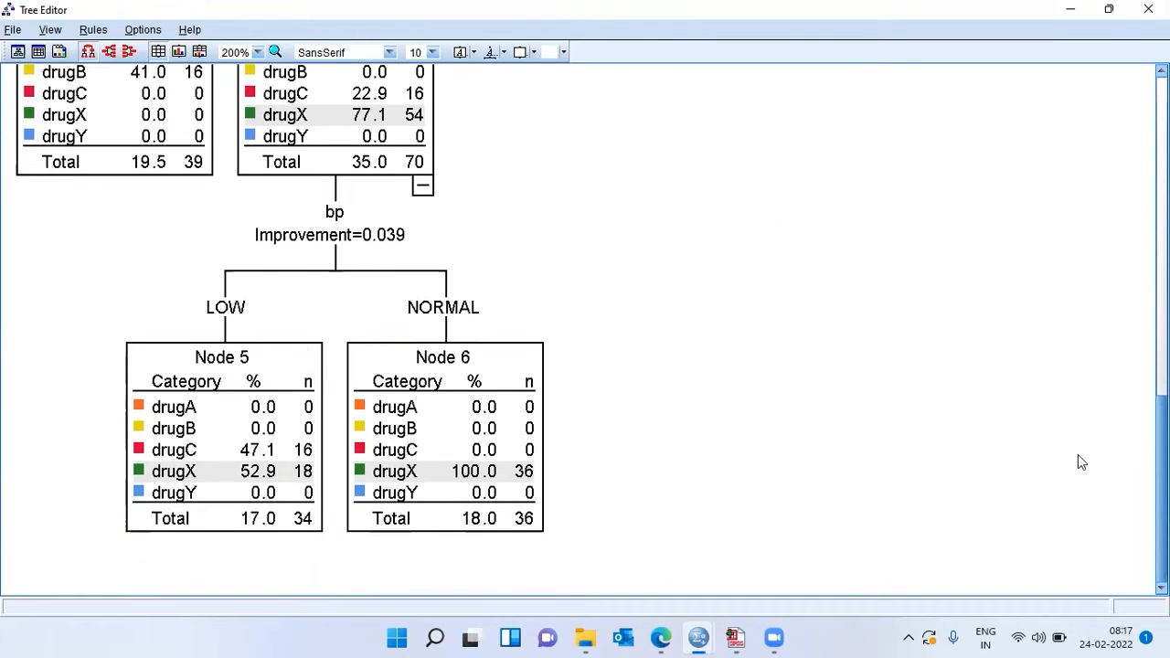
Step: Retrace the na_k and bp split paths from the upper nodes to the terminal nodes and close the Tree Editor
{"action": "left_click_drag", "start_coordinate": [1162, 466], "coordinate": [1162, 199]}
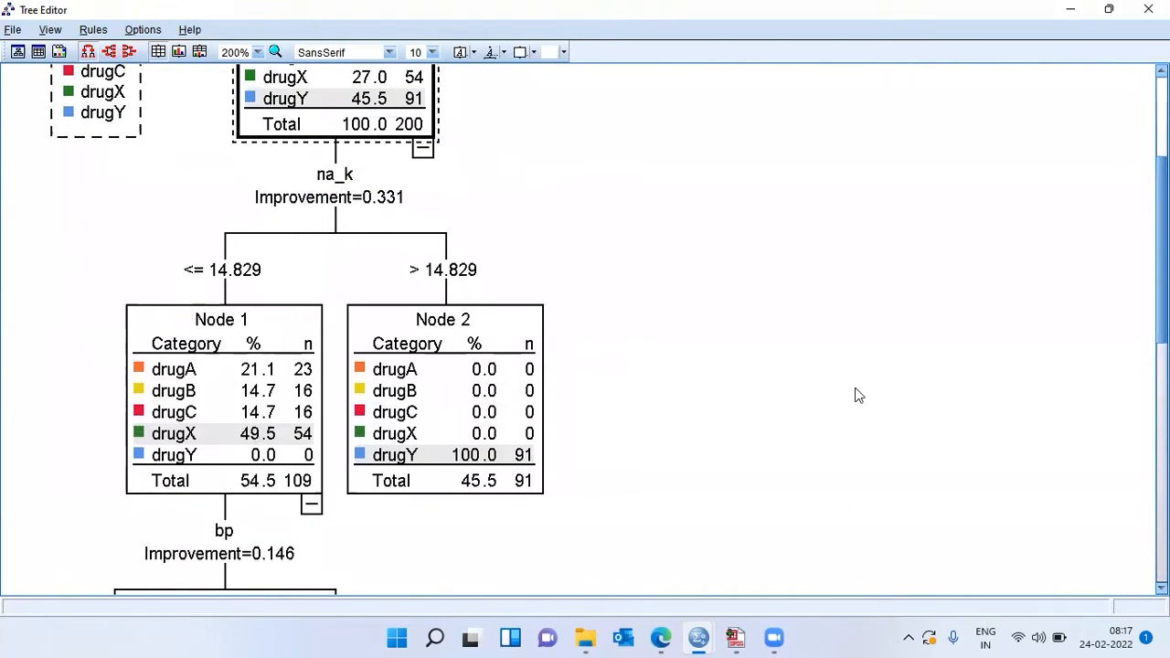
{"action": "scroll", "coordinate": [585, 329], "scroll_direction": "down", "scroll_amount": 10}
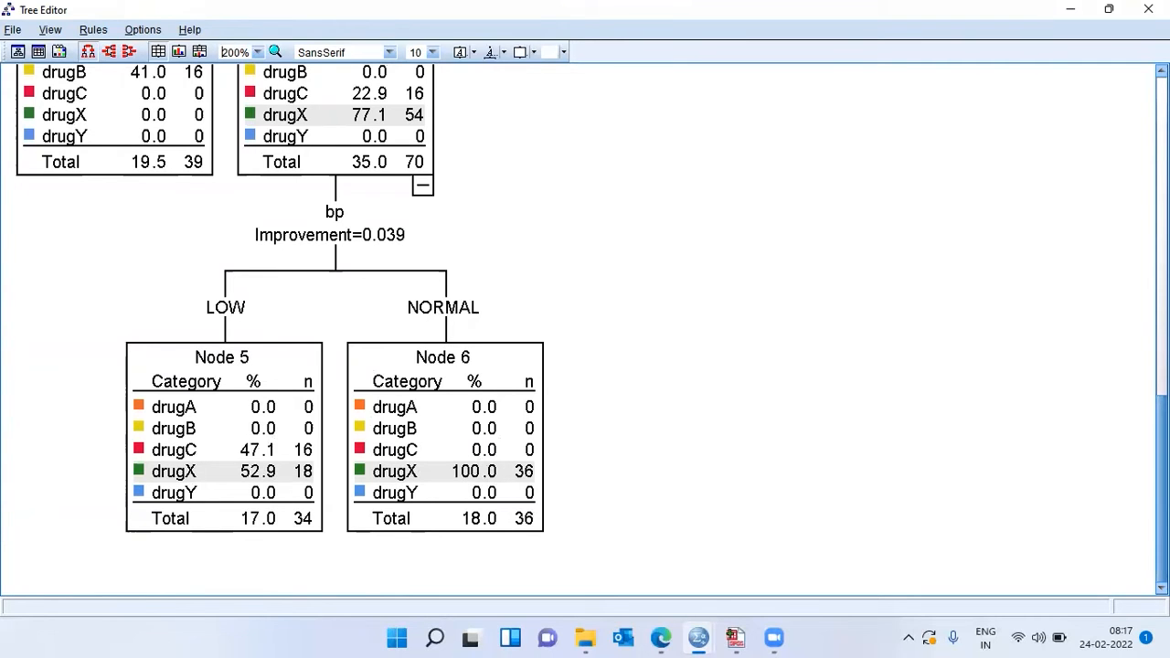
{"action": "scroll", "coordinate": [586, 329], "scroll_direction": "up", "scroll_amount": 15}
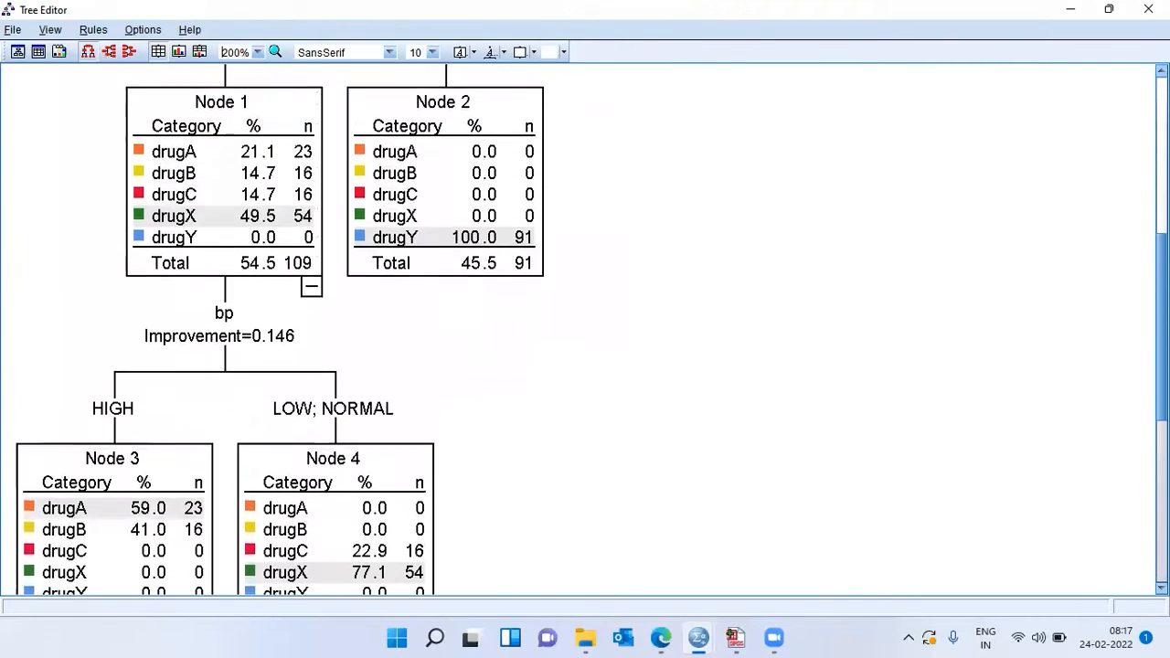
{"action": "scroll", "coordinate": [585, 330], "scroll_direction": "up", "scroll_amount": 2}
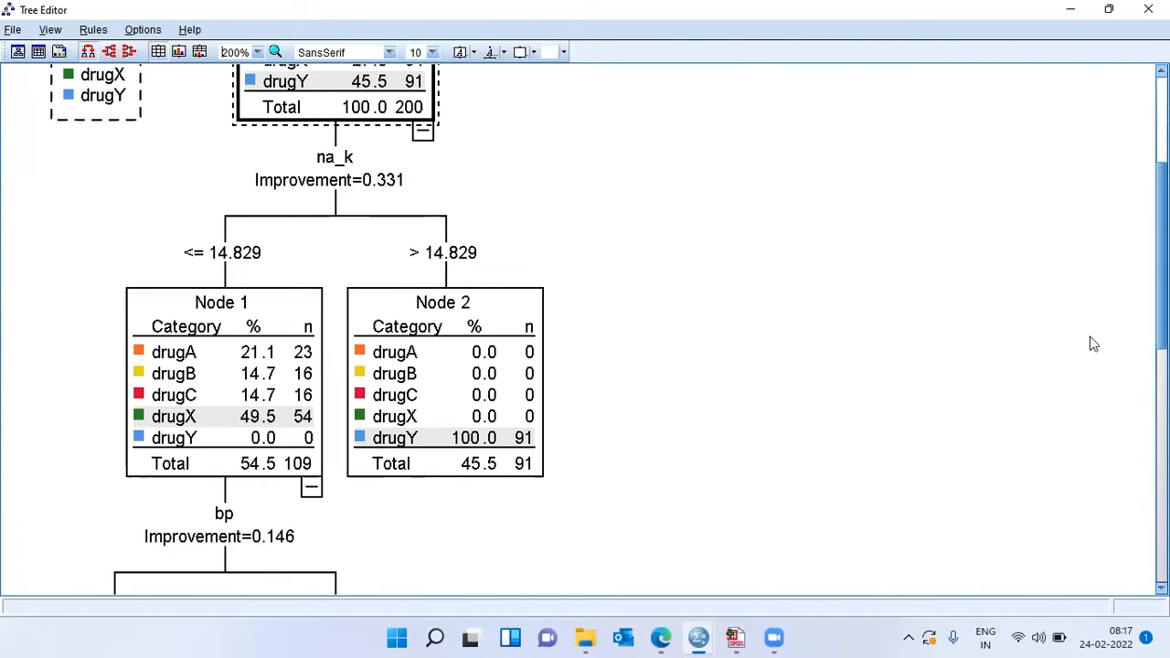
{"action": "scroll", "coordinate": [585, 329], "scroll_direction": "down", "scroll_amount": 3}
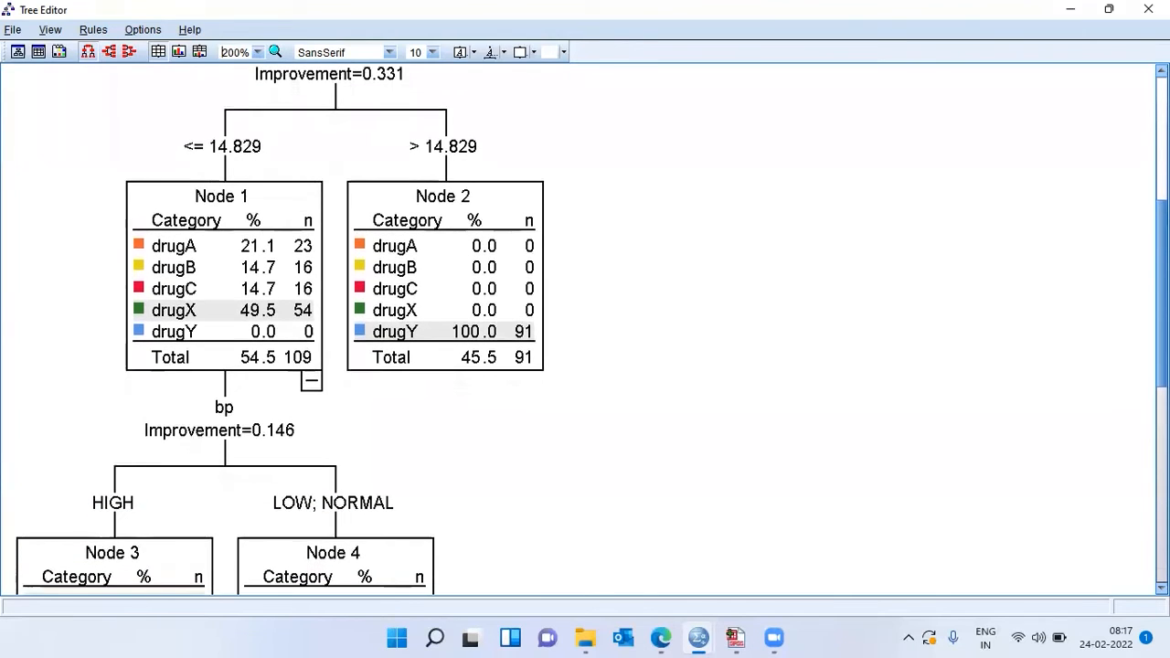
{"action": "scroll", "coordinate": [1161, 293], "scroll_direction": "down", "scroll_amount": 1}
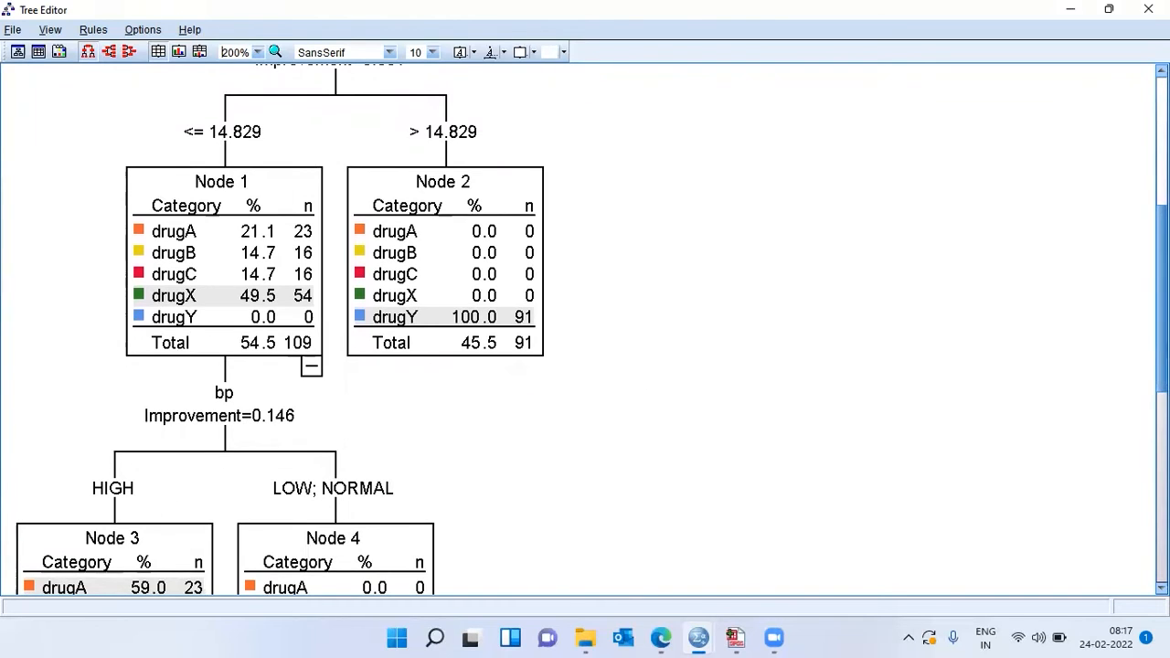
{"action": "scroll", "coordinate": [585, 329], "scroll_direction": "down", "scroll_amount": 5}
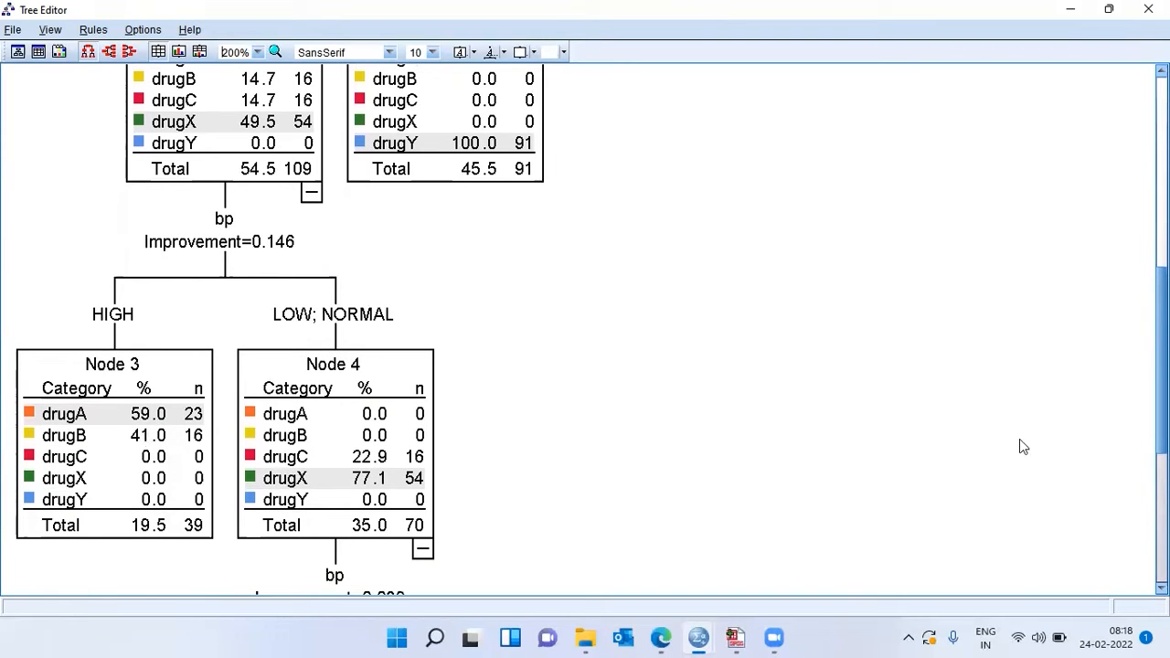
{"action": "scroll", "coordinate": [591, 331], "scroll_direction": "down", "scroll_amount": 10}
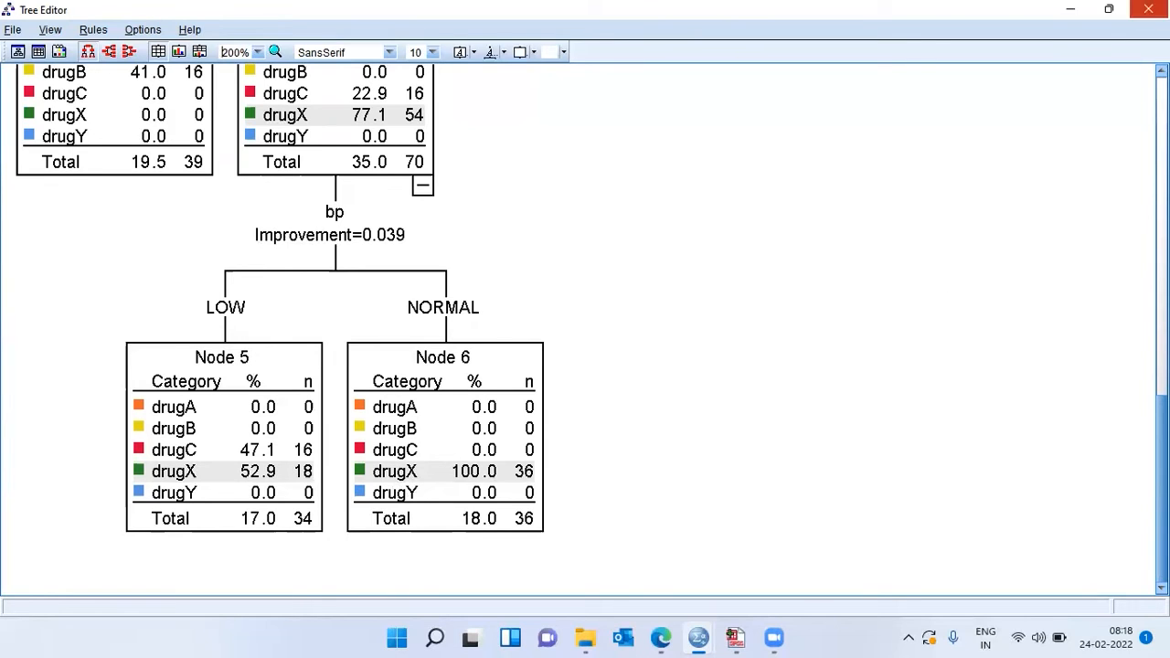
{"action": "left_click", "coordinate": [1148, 9]}
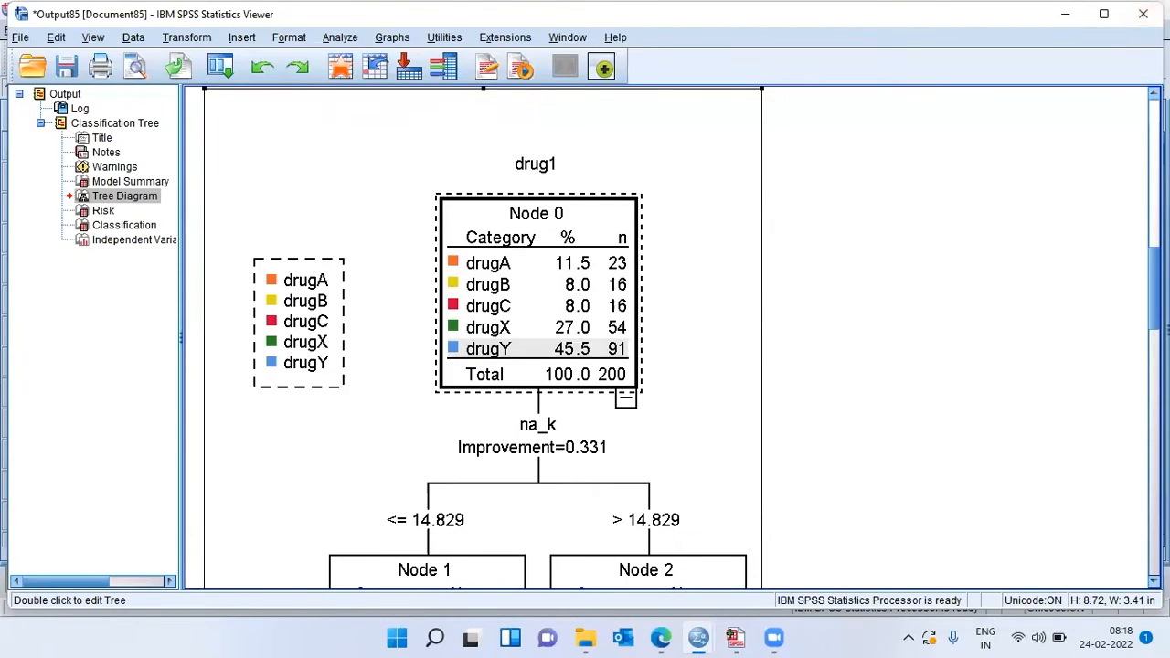
Step: Examine the Risk table's estimate and standard error below the tree diagram
{"action": "scroll", "coordinate": [483, 337], "scroll_direction": "down", "scroll_amount": 10}
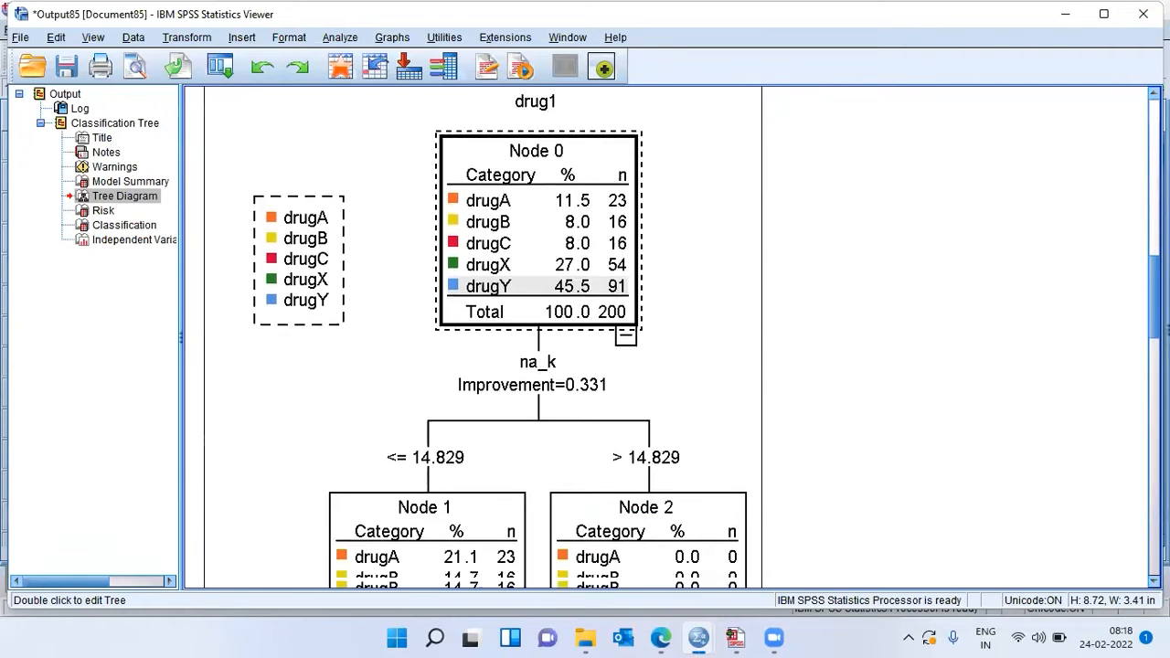
{"action": "scroll", "coordinate": [482, 337], "scroll_direction": "down", "scroll_amount": 12}
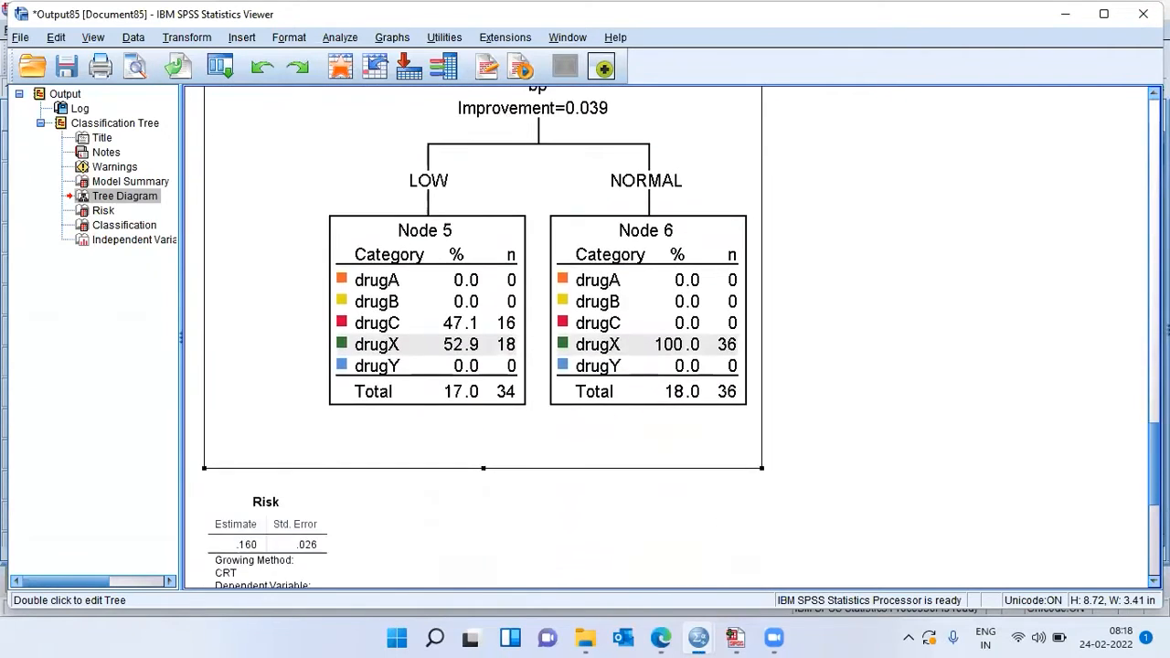
{"action": "left_click", "coordinate": [260, 455]}
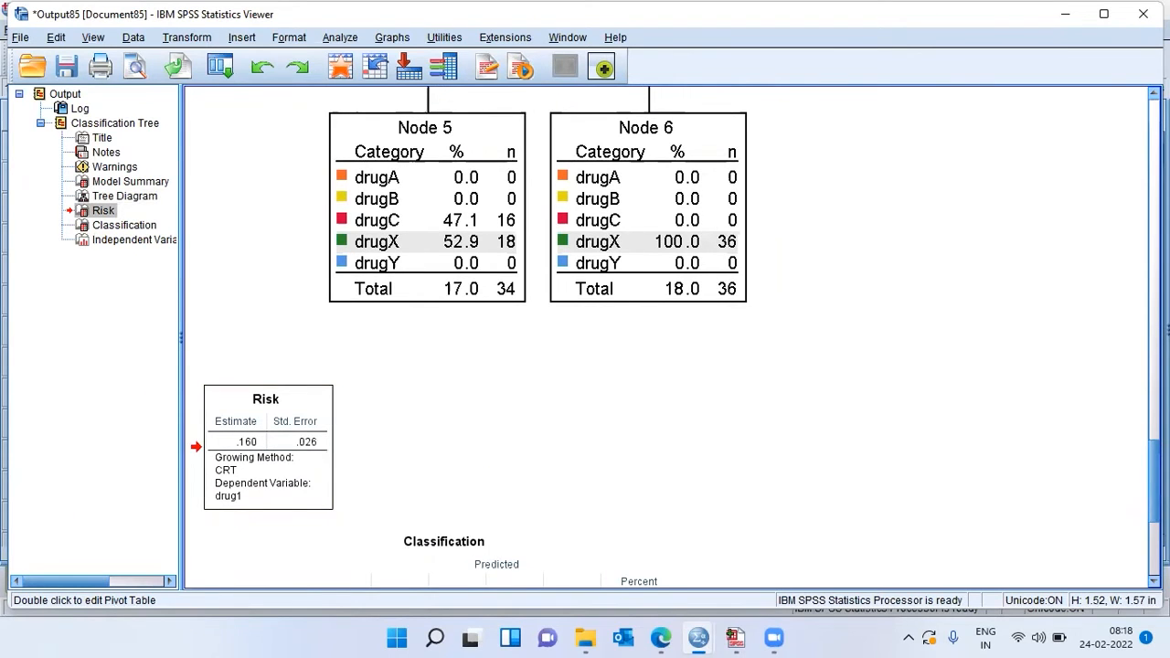
{"action": "scroll", "coordinate": [519, 452], "scroll_direction": "down", "scroll_amount": 1}
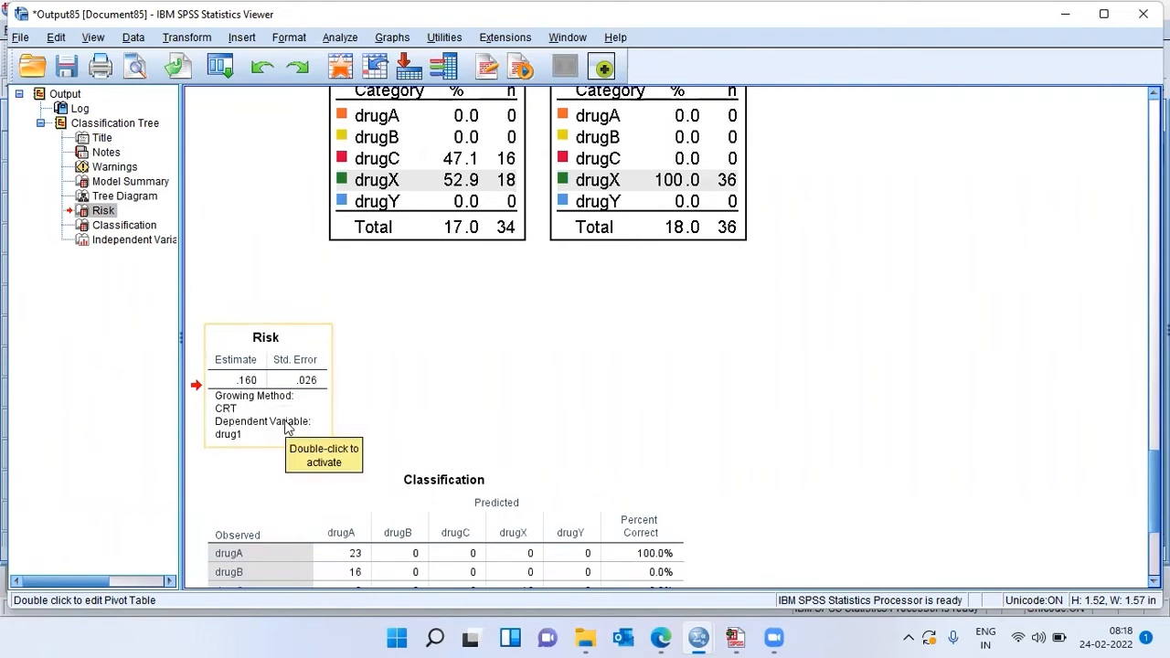
{"action": "left_click", "coordinate": [340, 416]}
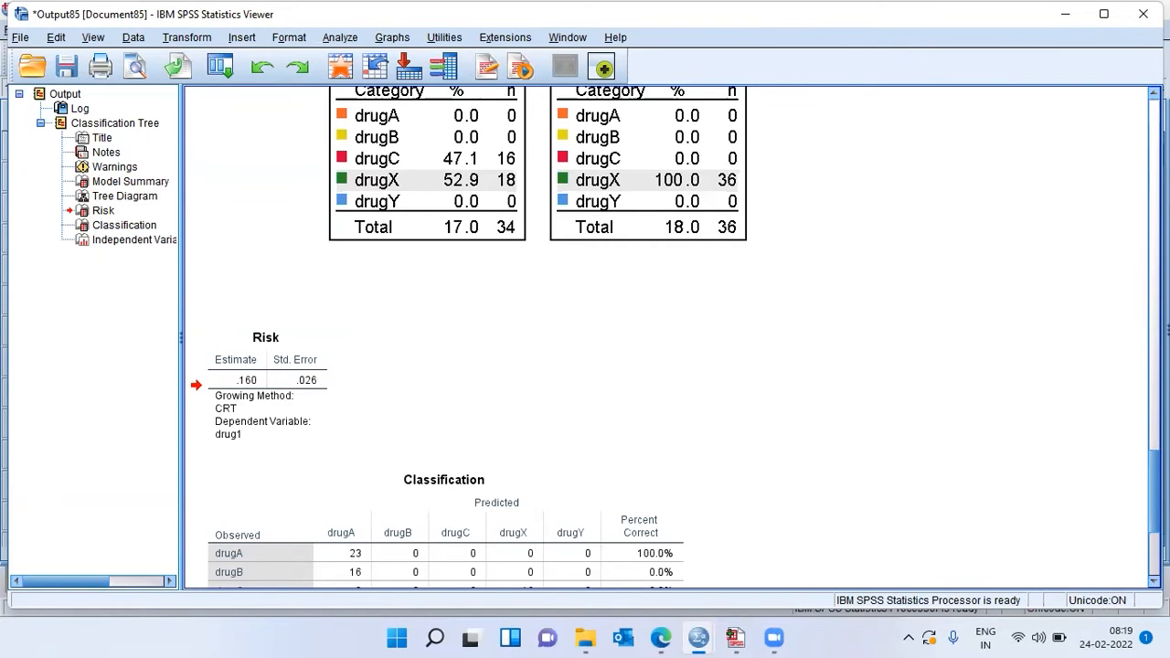
Step: Examine the independent variable importance chart, comparing the bars for na_k, bp, cholesterol, age and sex
{"action": "scroll", "coordinate": [672, 336], "scroll_direction": "down", "scroll_amount": 10}
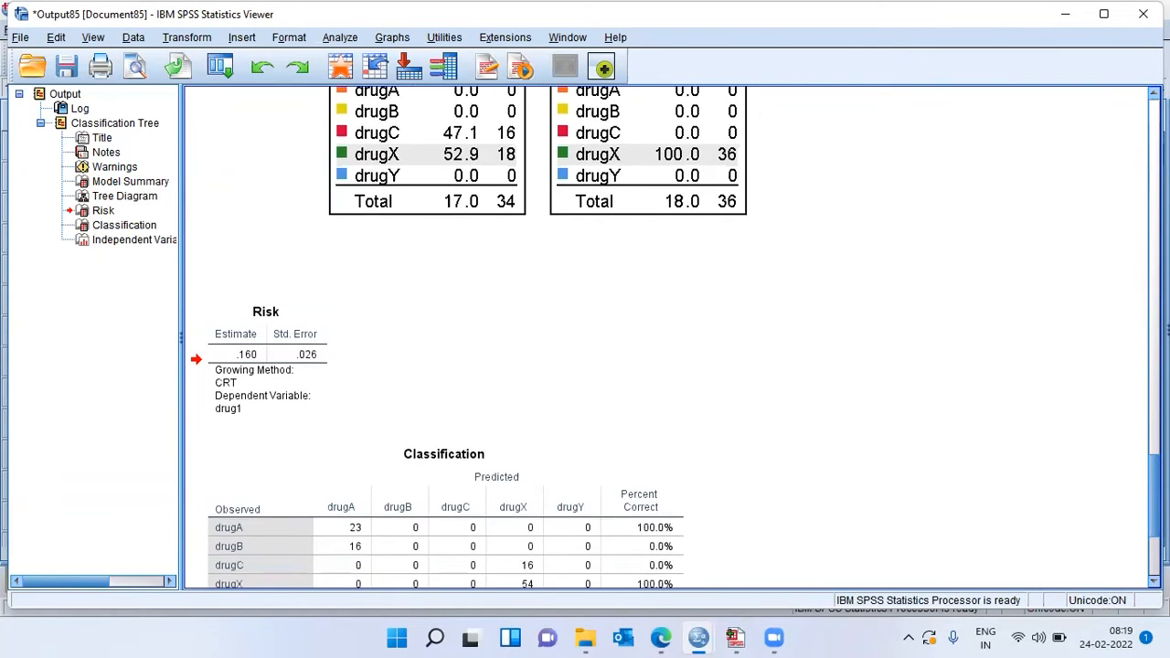
{"action": "scroll", "coordinate": [672, 336], "scroll_direction": "up", "scroll_amount": 6}
{"action": "scroll", "coordinate": [672, 336], "scroll_direction": "down", "scroll_amount": 3}
{"action": "scroll", "coordinate": [672, 336], "scroll_direction": "down", "scroll_amount": 4}
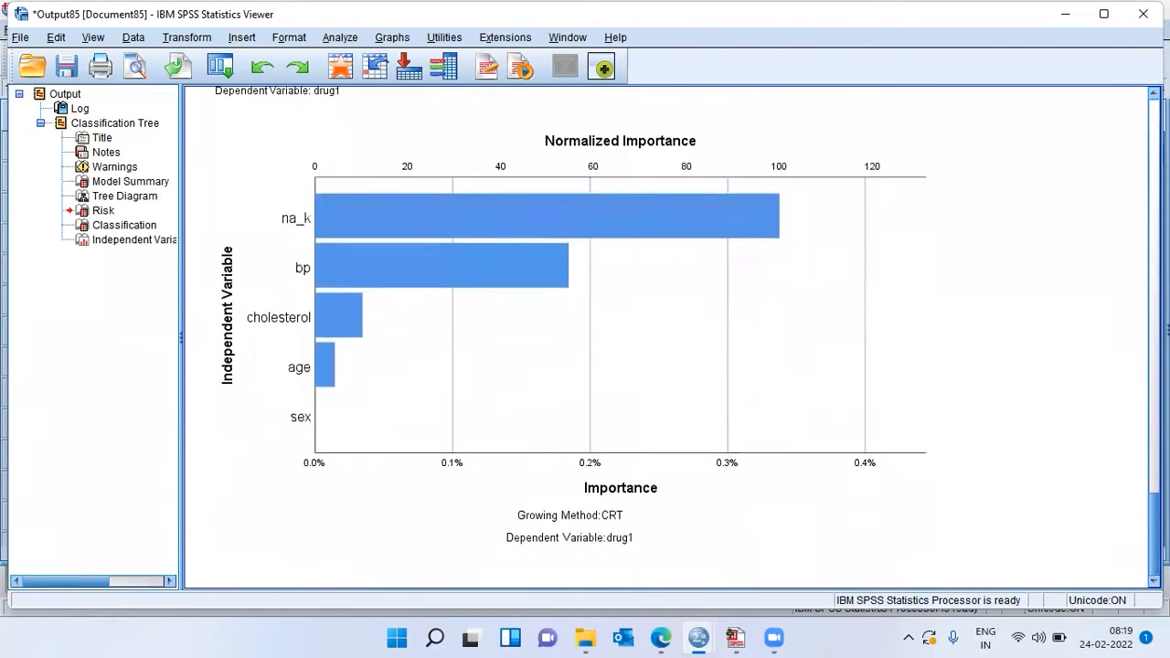
{"action": "left_click", "coordinate": [836, 348]}
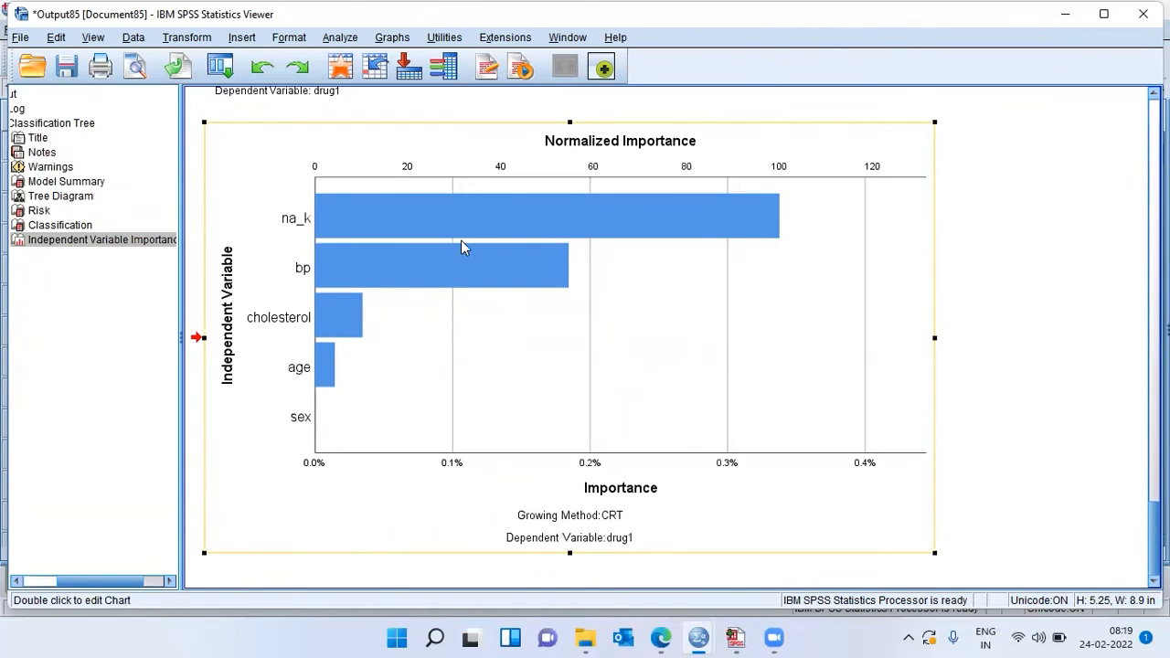
{"action": "left_click", "coordinate": [767, 233]}
{"action": "left_click", "coordinate": [553, 287]}
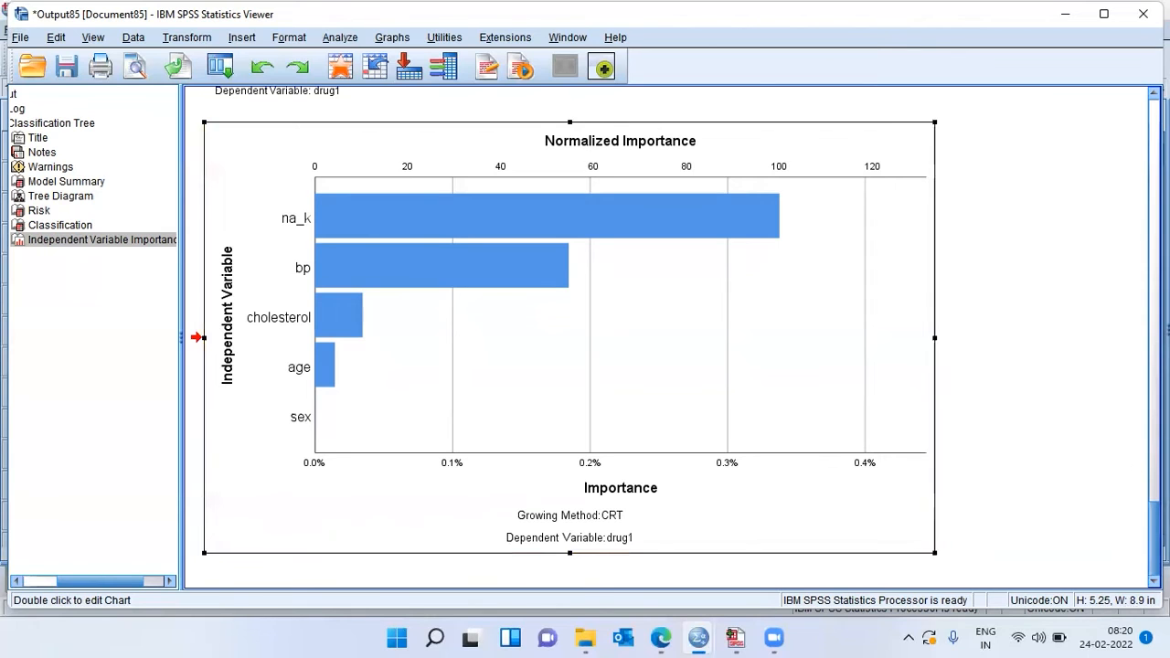
Step: Review the Classification table's observed and predicted drug counts and percent correct above the importance chart
{"action": "scroll", "coordinate": [676, 335], "scroll_direction": "up", "scroll_amount": 3}
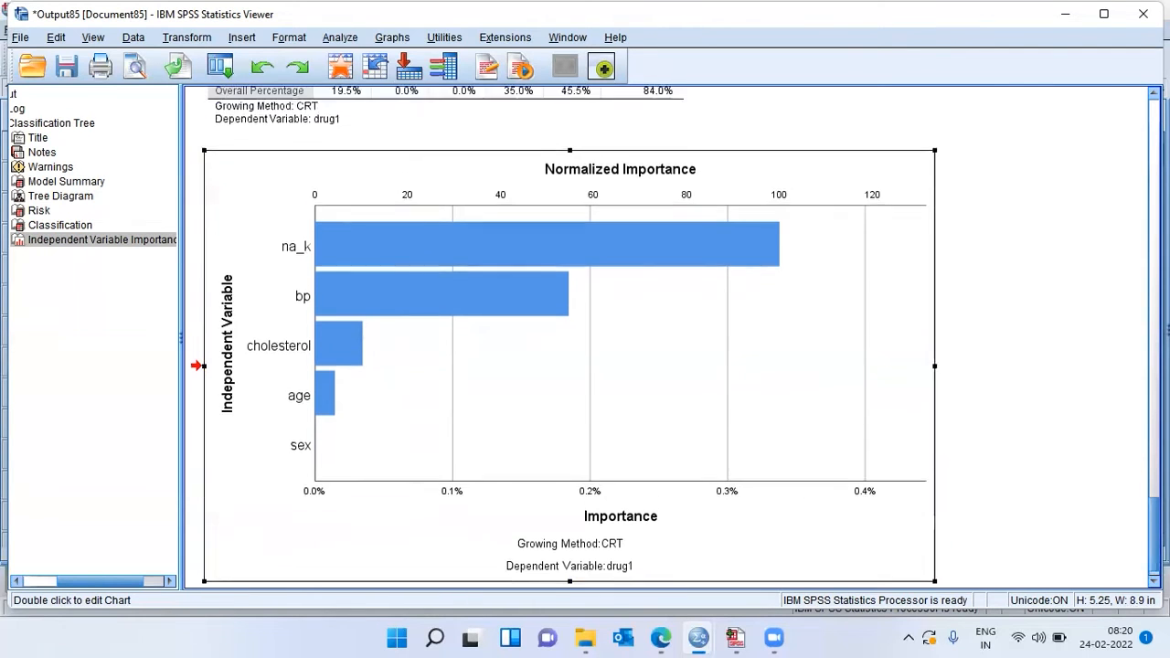
{"action": "scroll", "coordinate": [672, 336], "scroll_direction": "down", "scroll_amount": 2}
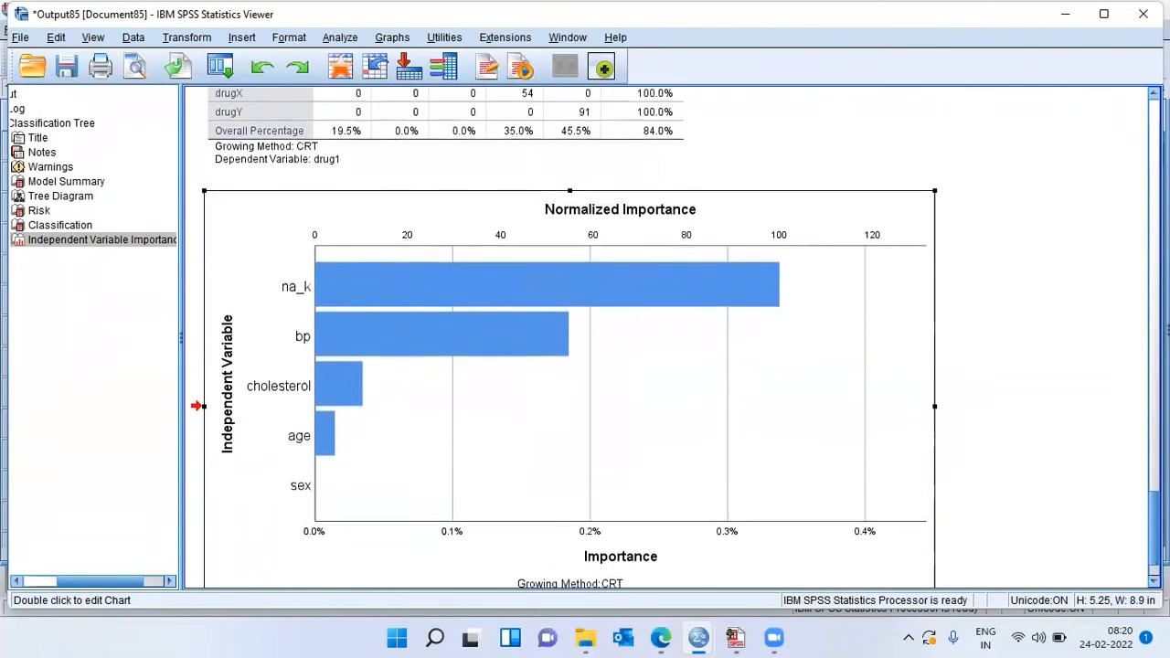
{"action": "scroll", "coordinate": [675, 338], "scroll_direction": "up", "scroll_amount": 2}
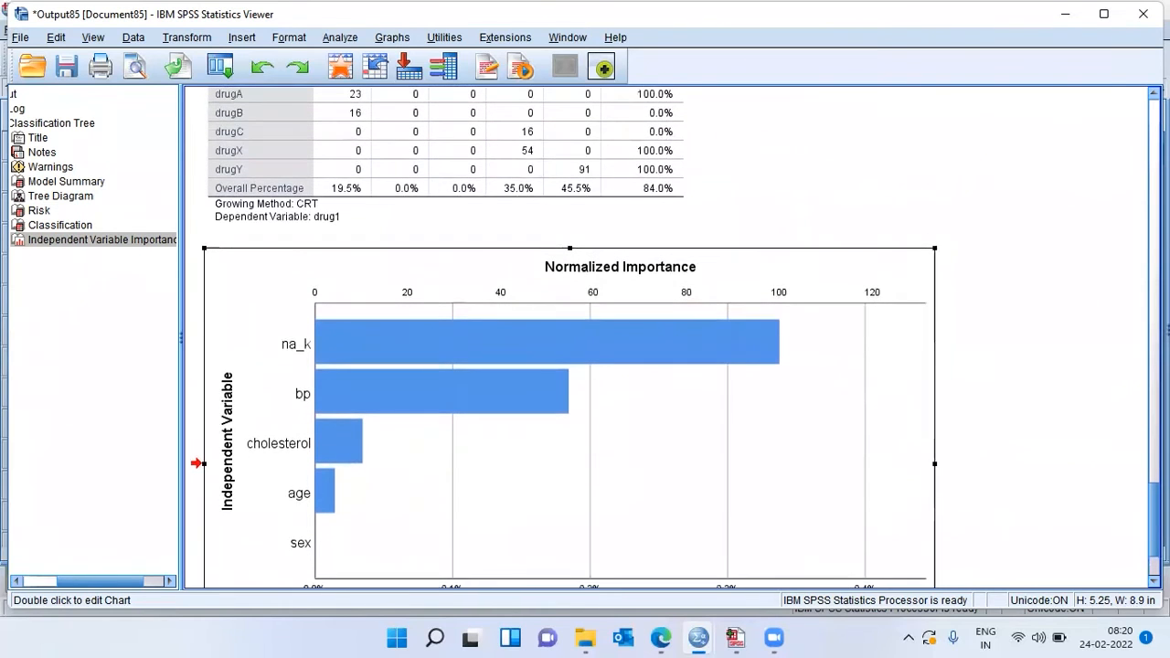
{"action": "scroll", "coordinate": [676, 339], "scroll_direction": "down", "scroll_amount": 1}
{"action": "scroll", "coordinate": [672, 336], "scroll_direction": "up", "scroll_amount": 5}
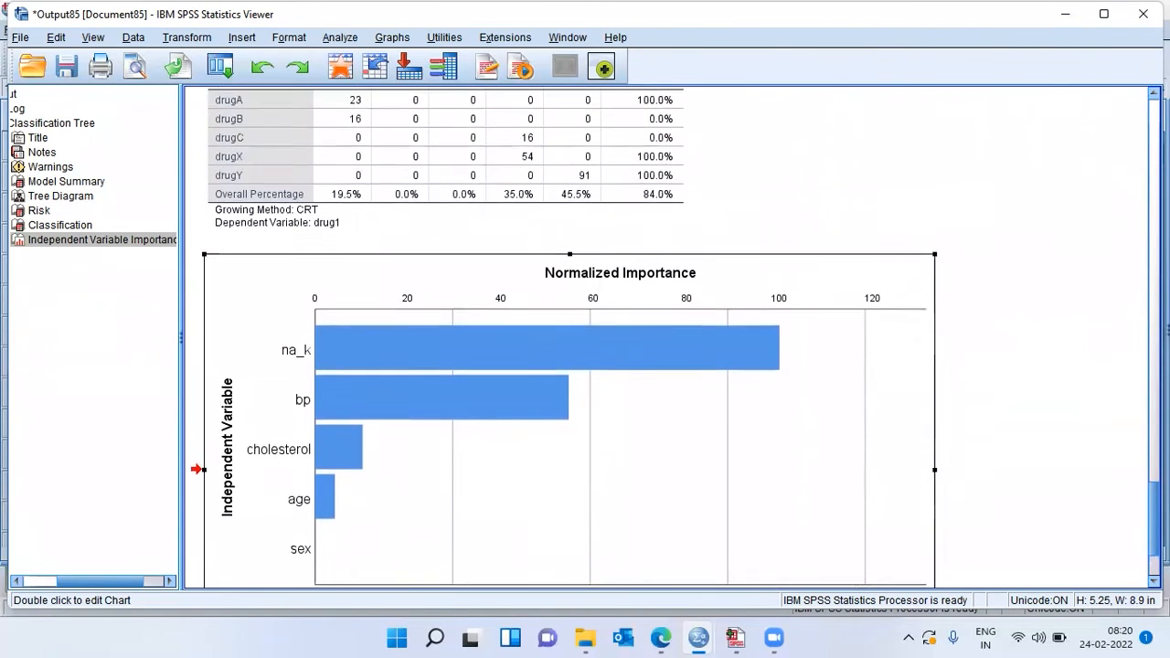
Step: Compare the observed drugA cases with their predicted counts and percent correct in the Classification table
{"action": "left_click", "coordinate": [543, 368]}
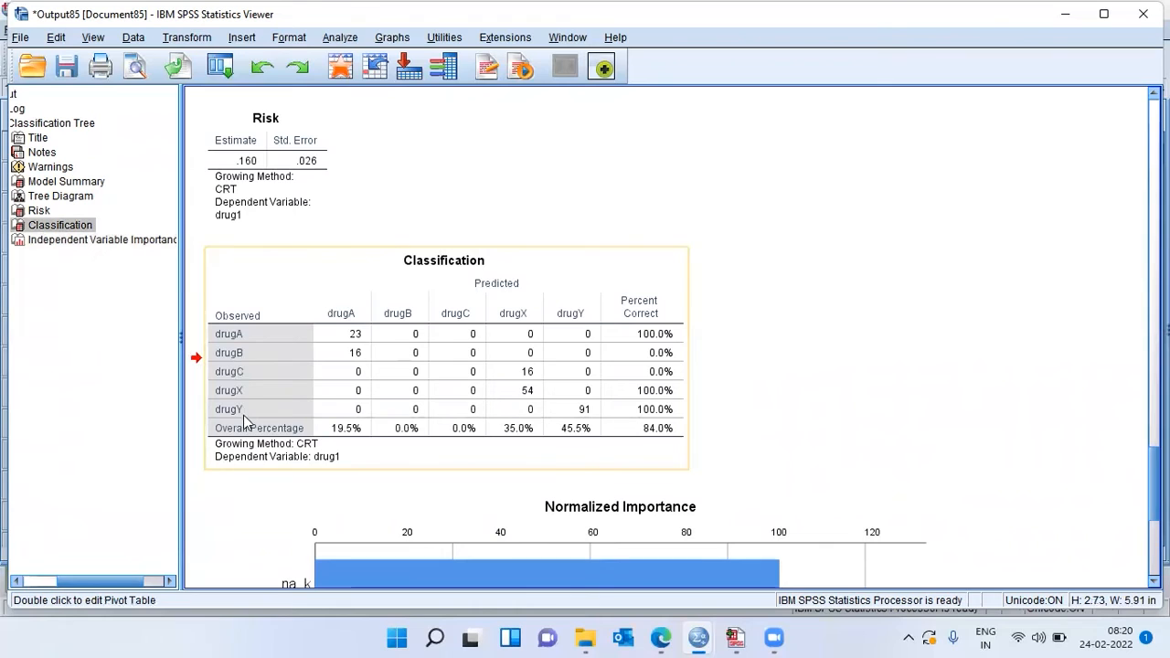
{"action": "left_click", "coordinate": [243, 339]}
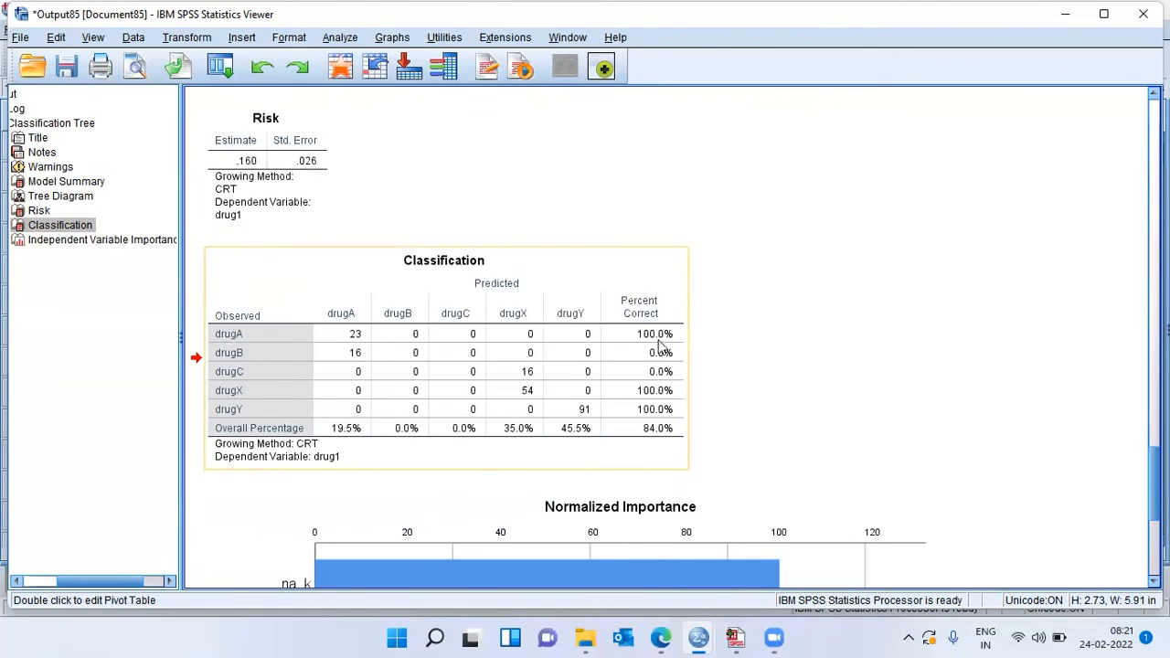
{"action": "left_click", "coordinate": [752, 372]}
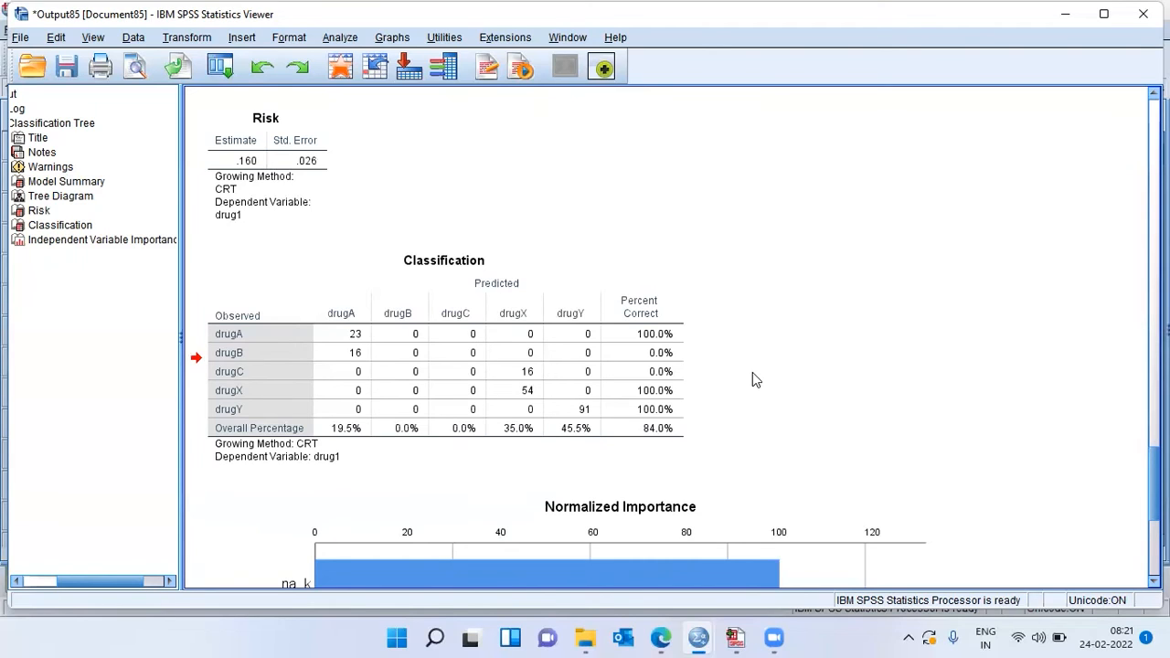
{"action": "left_click", "coordinate": [686, 346]}
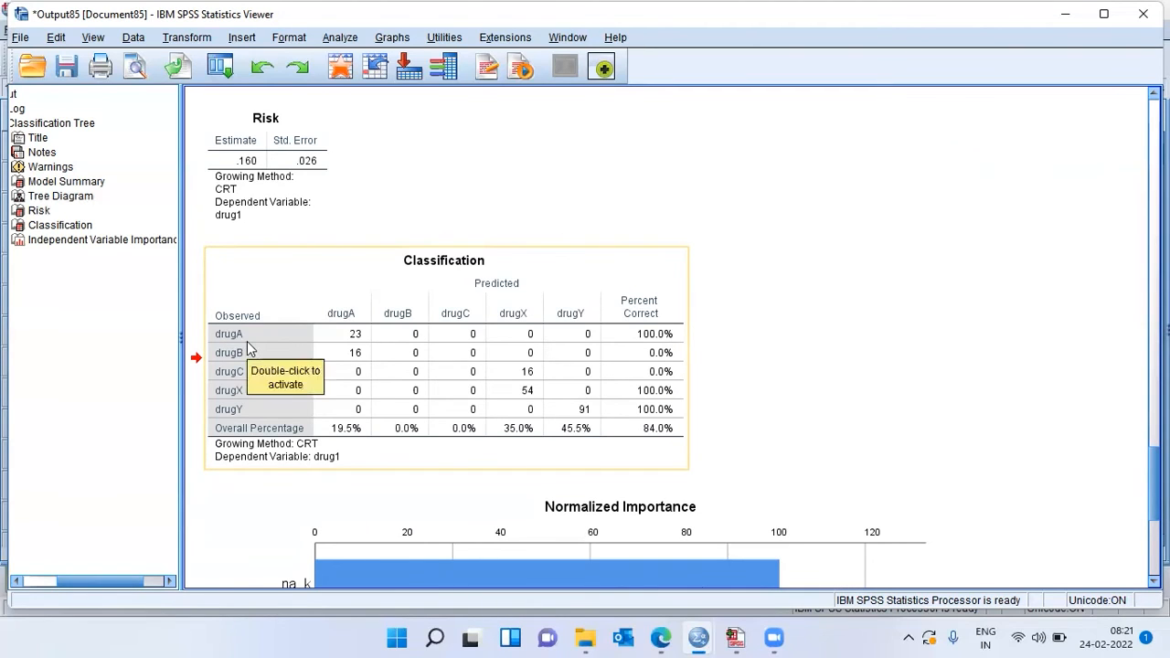
{"action": "left_click", "coordinate": [663, 347]}
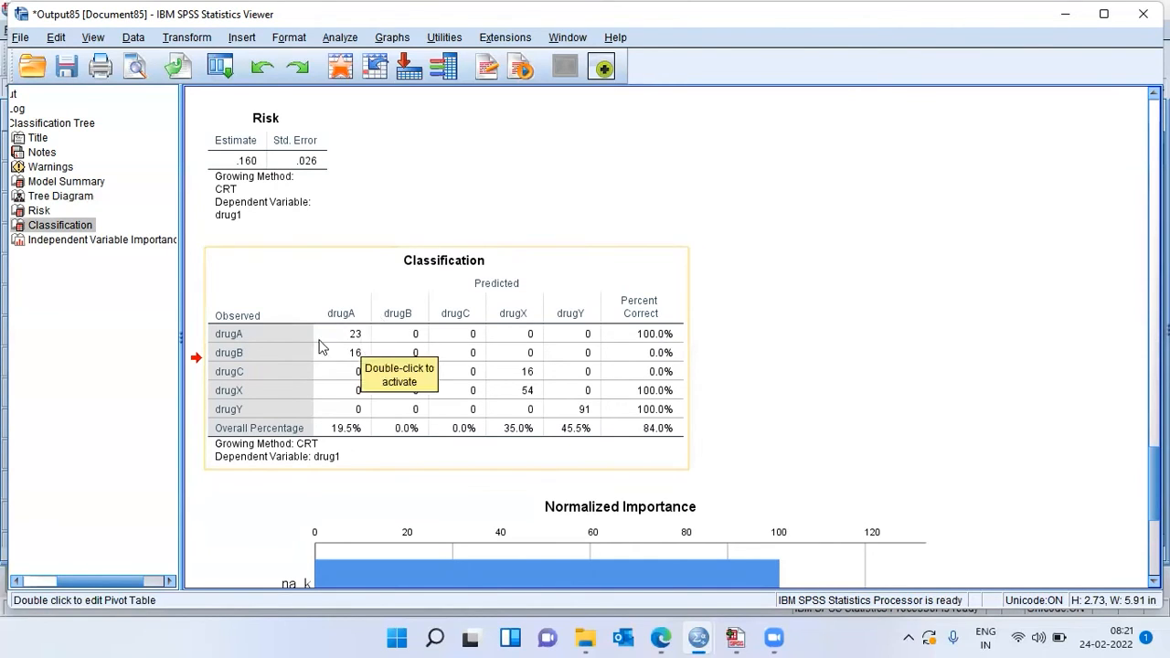
{"action": "left_click", "coordinate": [355, 344]}
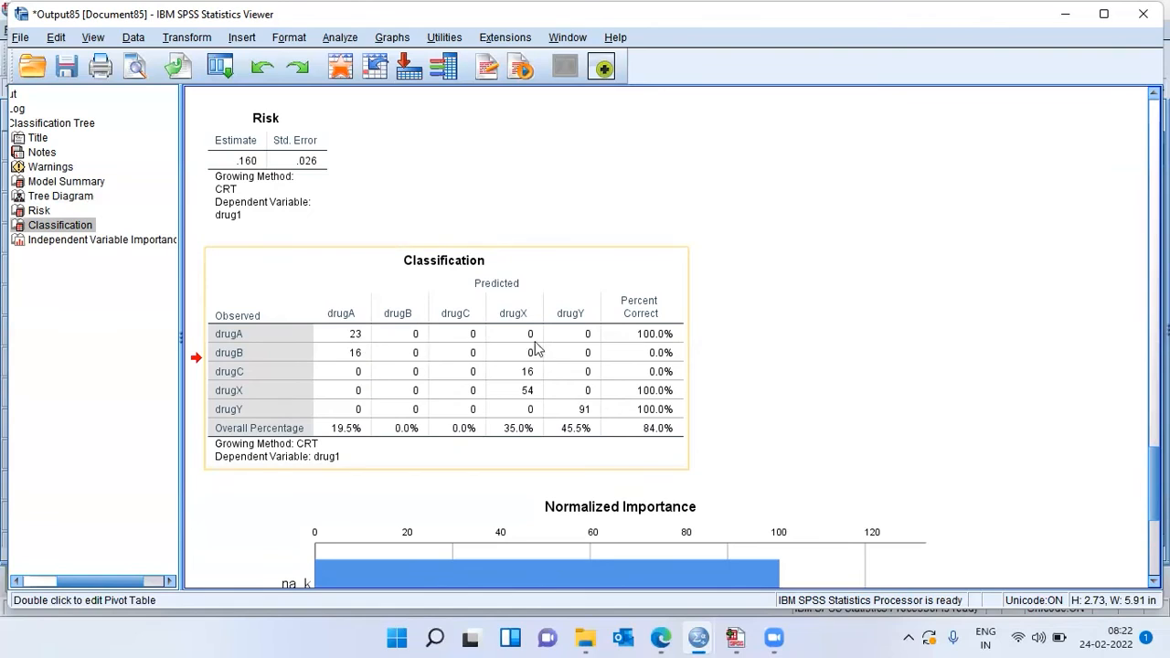
{"action": "left_click", "coordinate": [682, 341]}
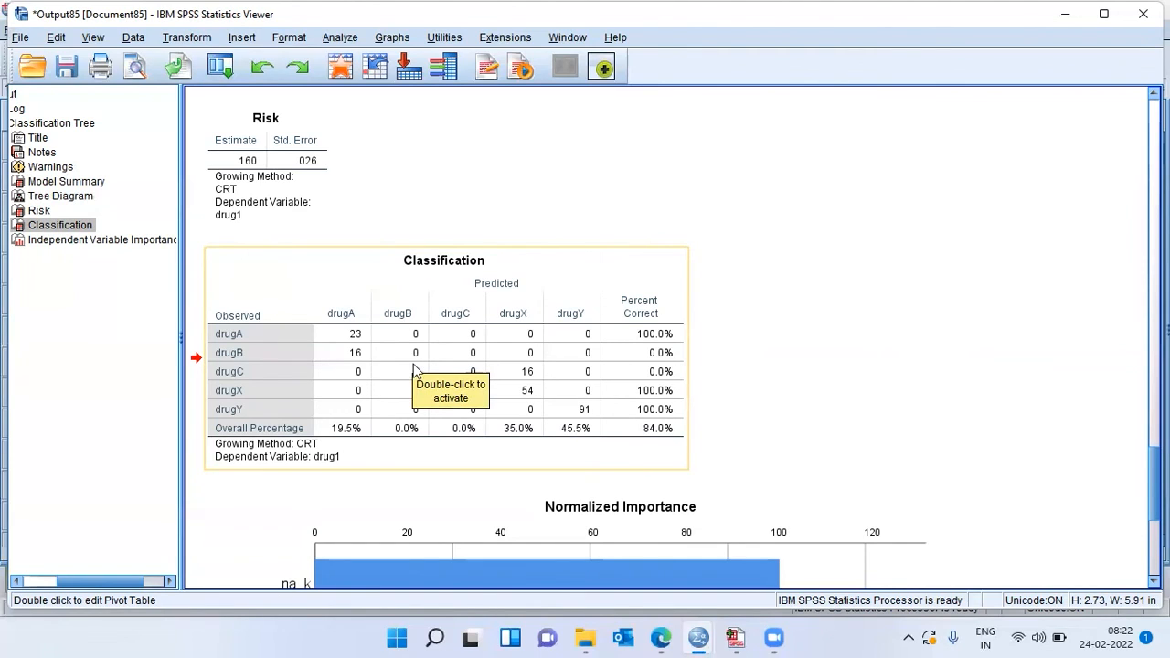
Step: Check which predicted drug columns the observed drugB and drugC cases fall into in the Classification table
{"action": "left_click", "coordinate": [360, 356]}
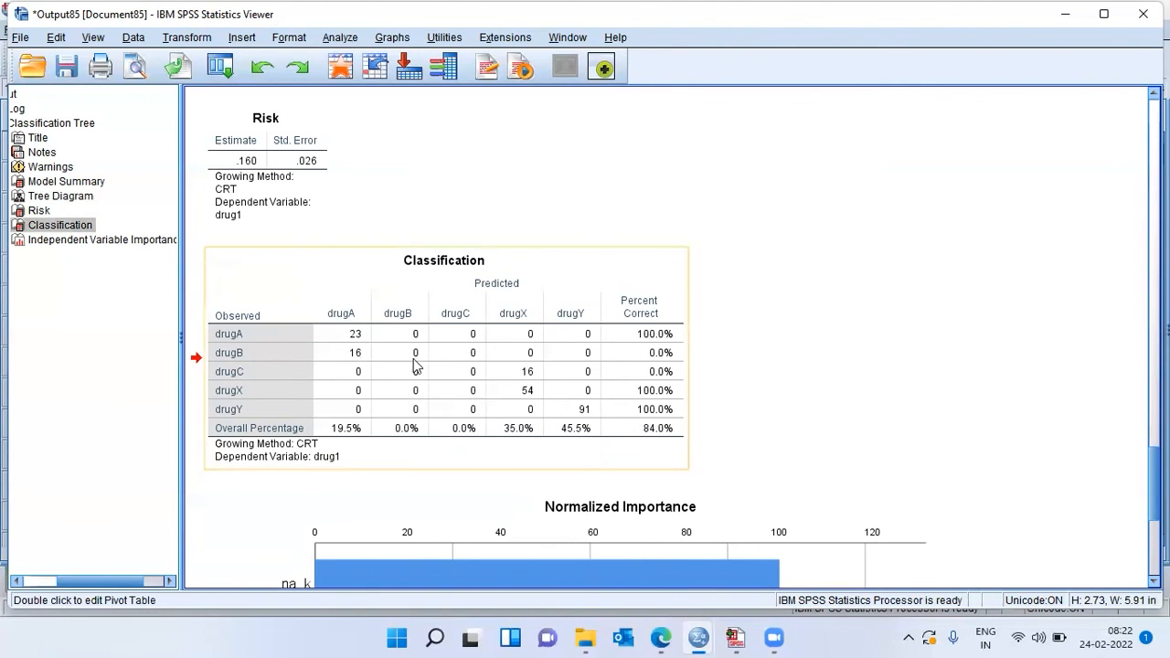
{"action": "left_click", "coordinate": [414, 359]}
{"action": "left_click", "coordinate": [476, 382]}
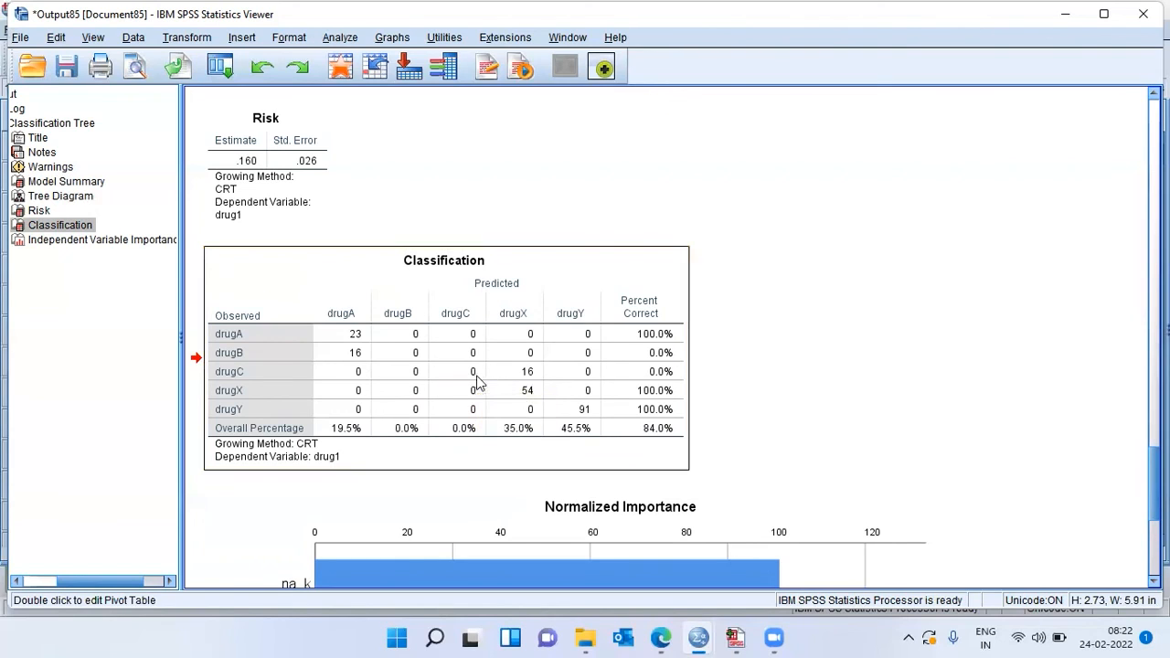
{"action": "left_click", "coordinate": [535, 384]}
{"action": "left_click", "coordinate": [780, 403]}
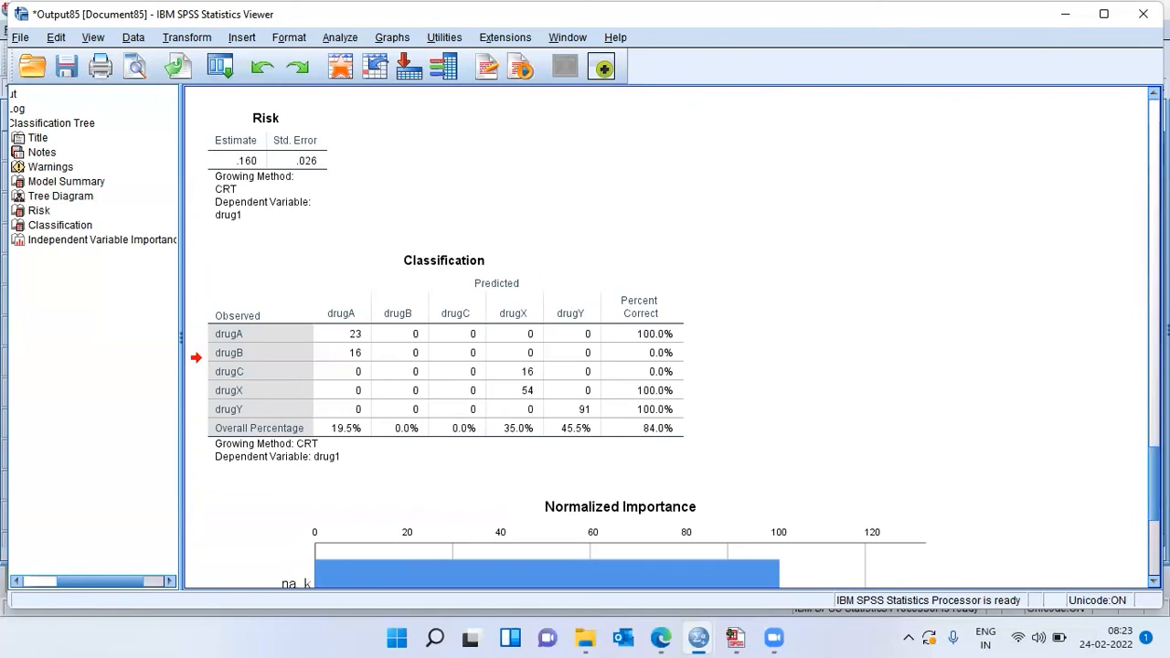
Step: Review the Risk table, the Classification table and the Normalized Importance chart once more
{"action": "scroll", "coordinate": [665, 337], "scroll_direction": "down", "scroll_amount": 5}
{"action": "scroll", "coordinate": [667, 338], "scroll_direction": "up", "scroll_amount": 6}
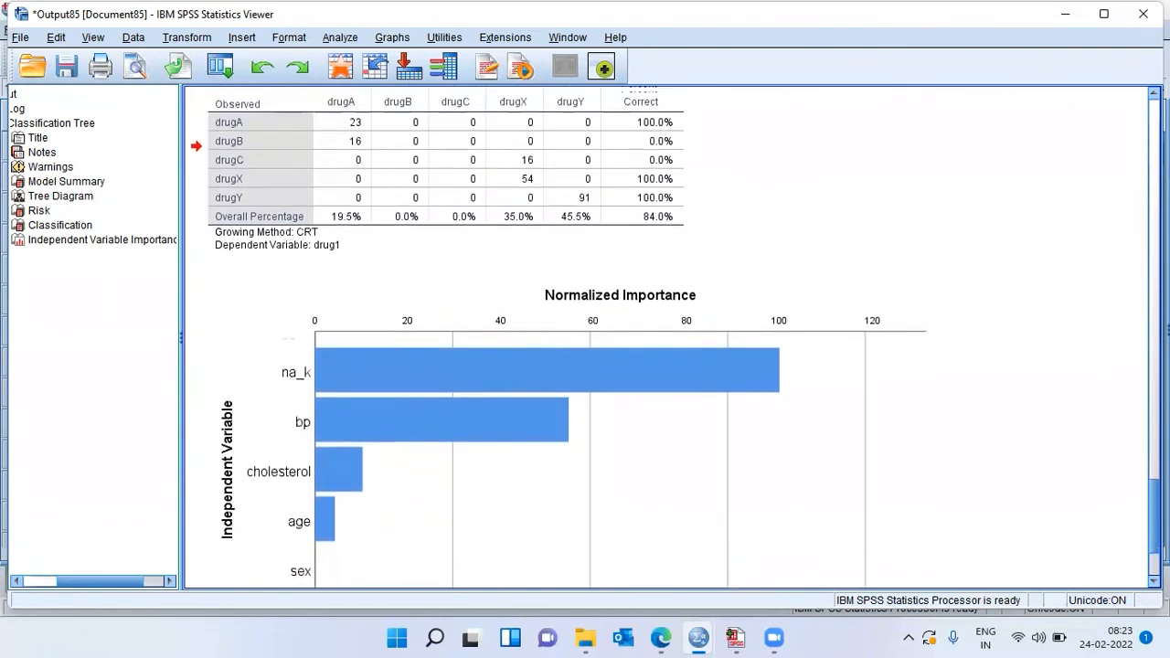
{"action": "scroll", "coordinate": [668, 338], "scroll_direction": "up", "scroll_amount": 3}
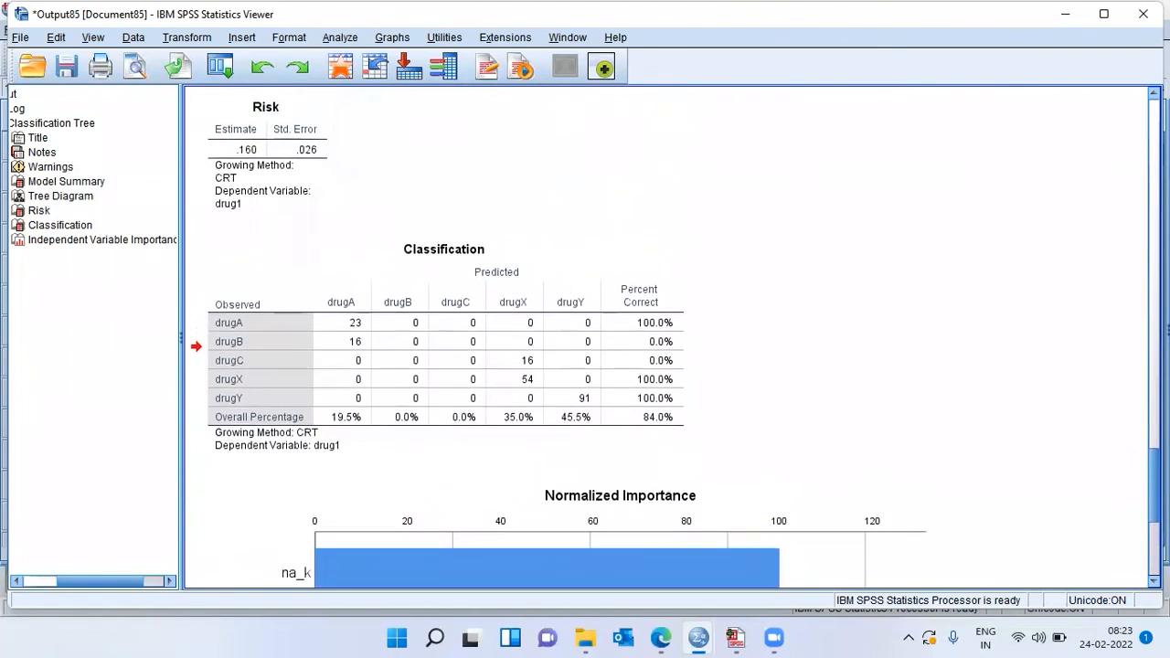
{"action": "scroll", "coordinate": [668, 338], "scroll_direction": "down", "scroll_amount": 3}
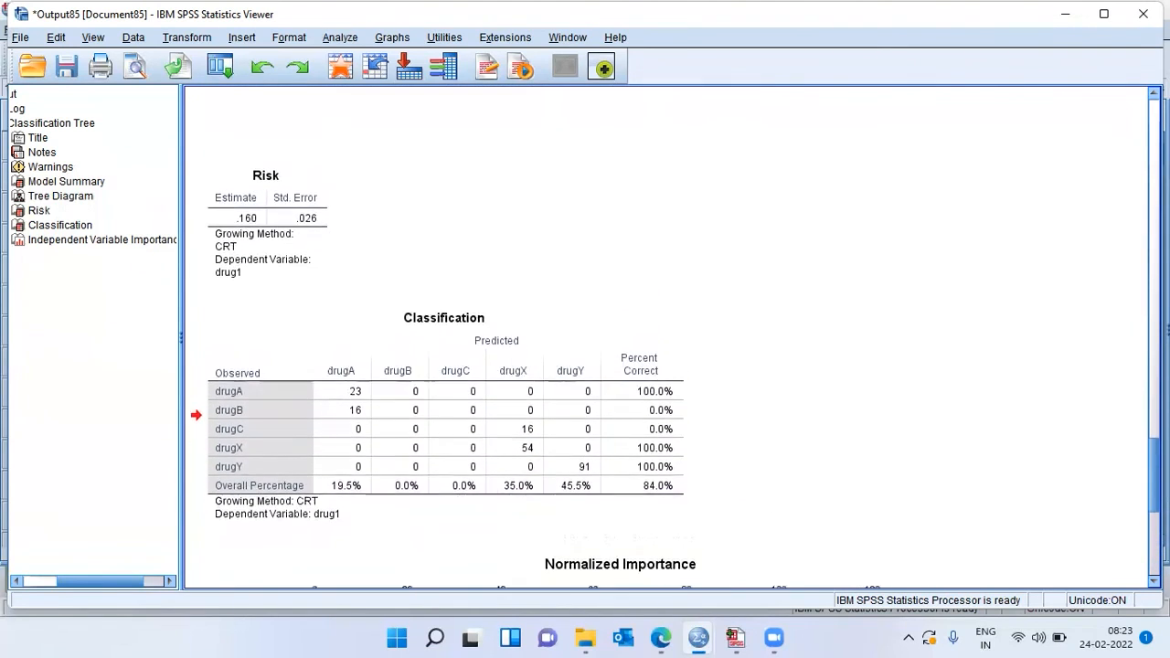
{"action": "scroll", "coordinate": [667, 338], "scroll_direction": "down", "scroll_amount": 1}
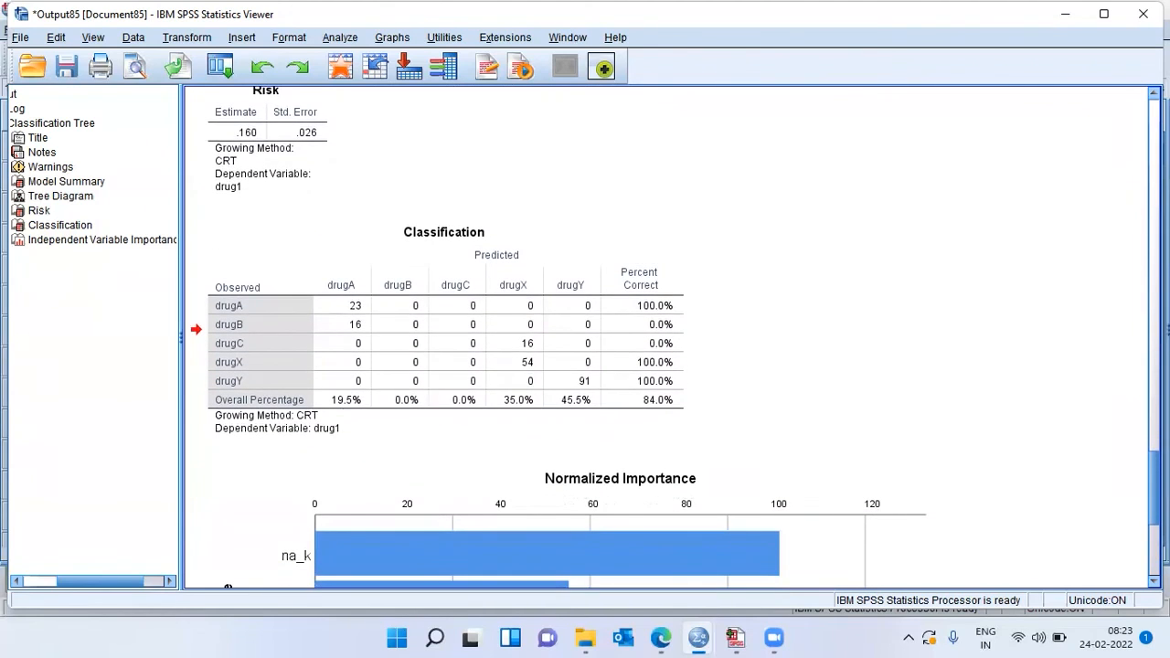